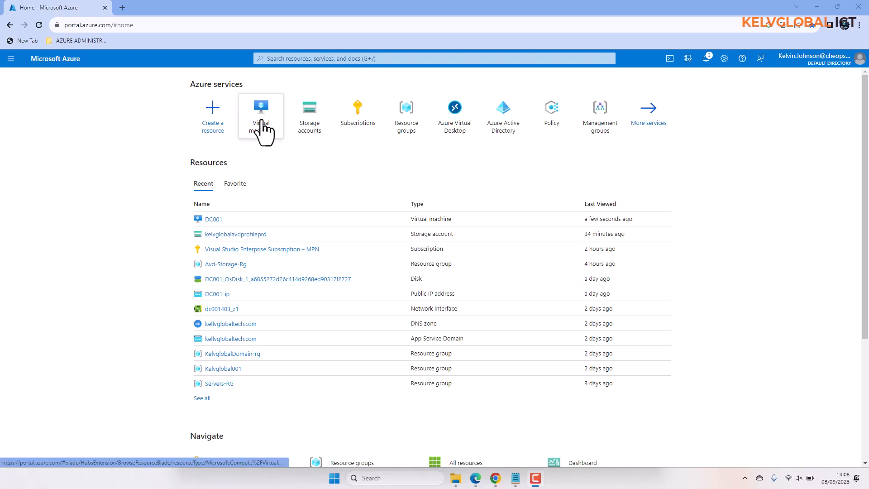
Open the virtual machines list and start creating a new Azure virtual machine
click(265, 130)
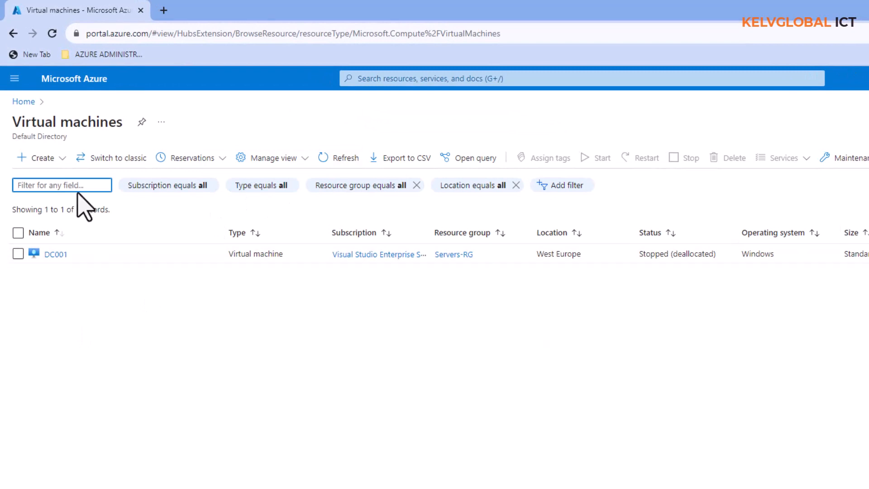
click(50, 159)
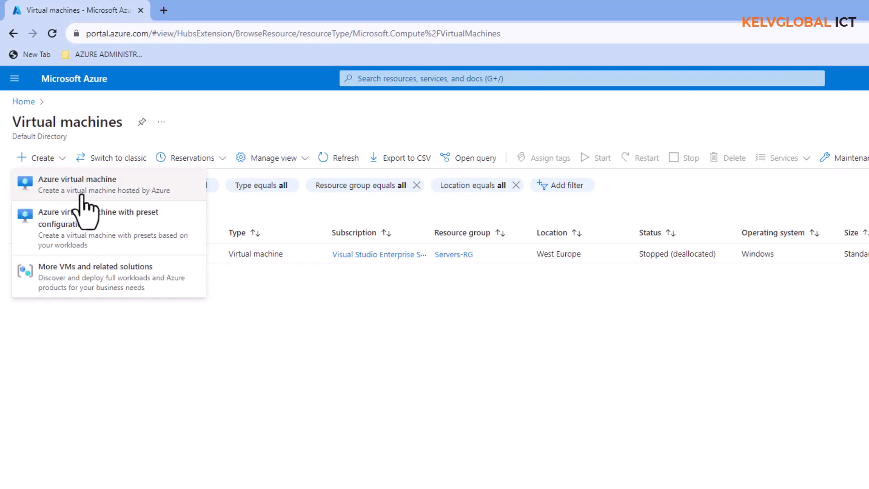
click(71, 192)
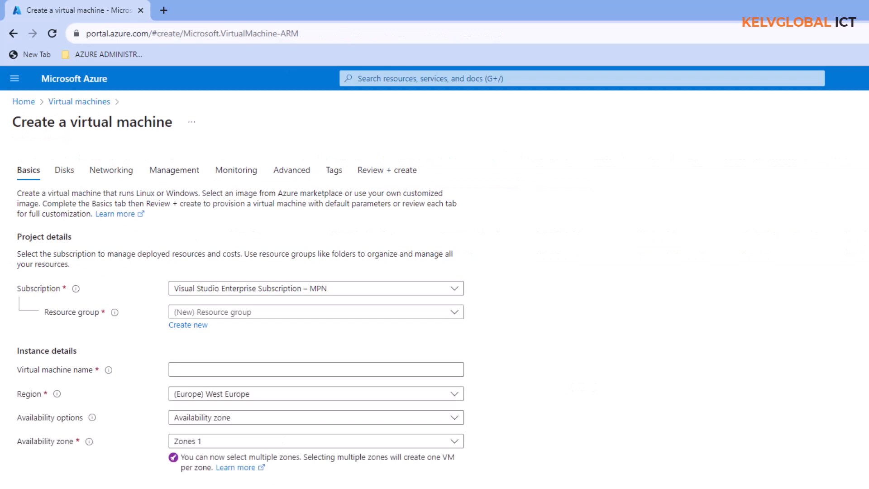
Create a new resource group named kelvglobal-os-rg for the virtual machine
scroll(362, 326, down, 1)
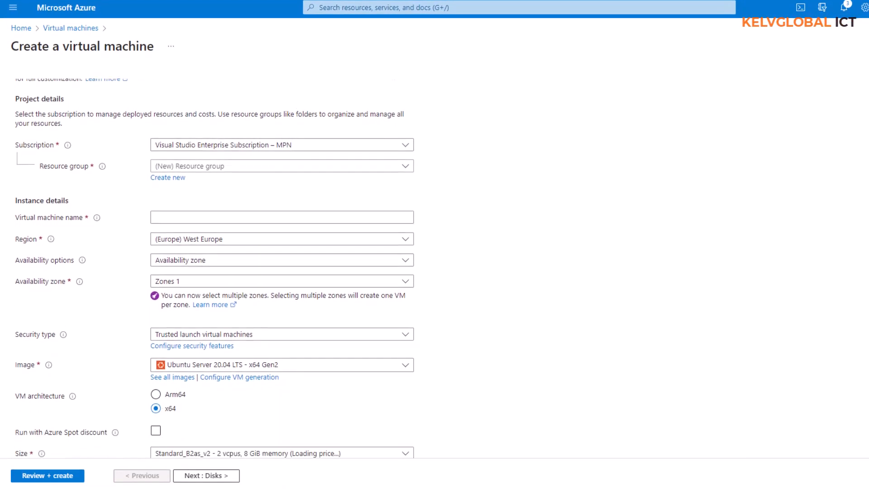
scroll(434, 272, down, 1)
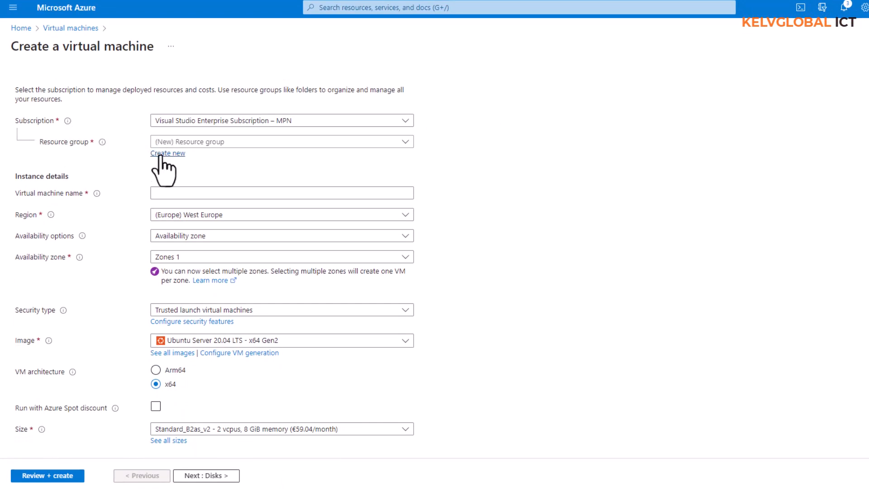
click(214, 143)
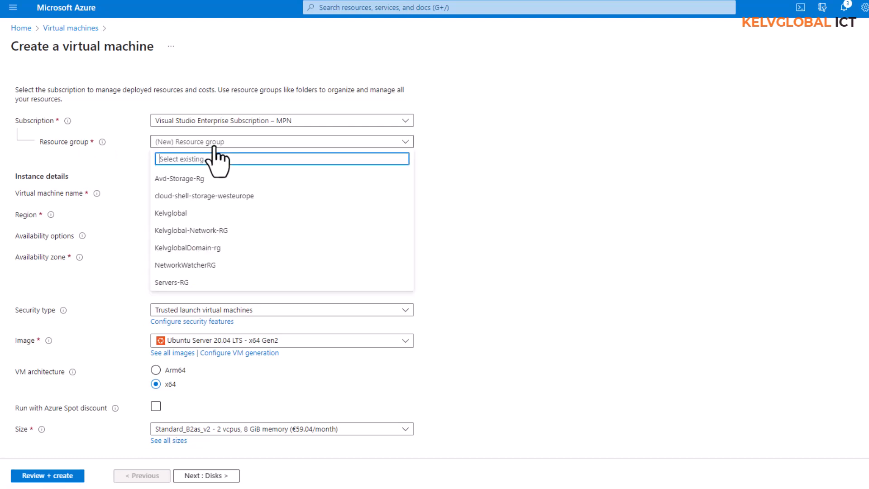
click(506, 164)
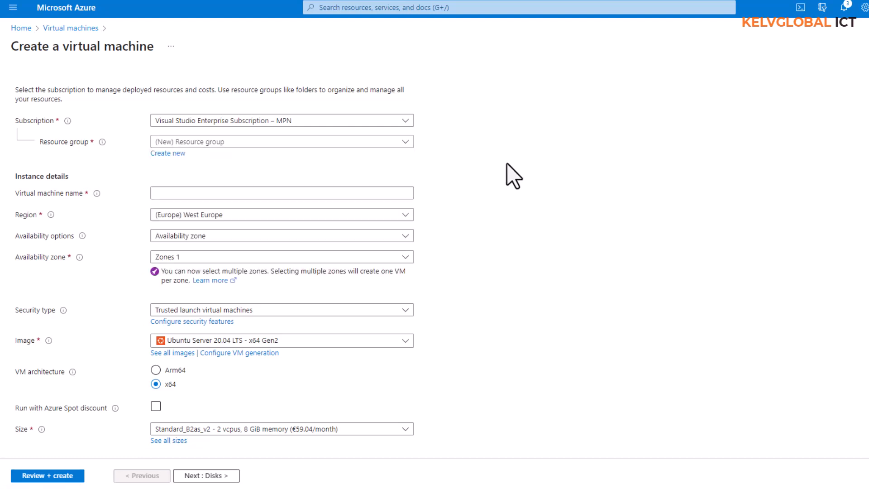
click(178, 154)
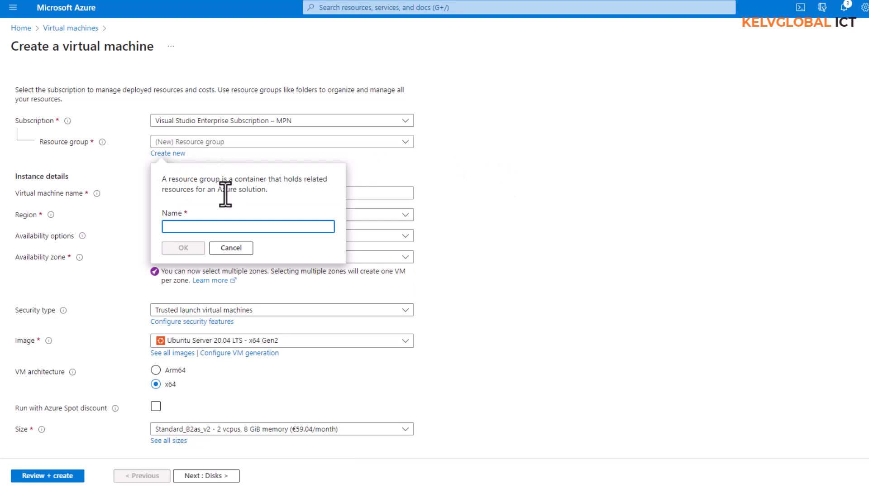
click(185, 227)
text(ne)
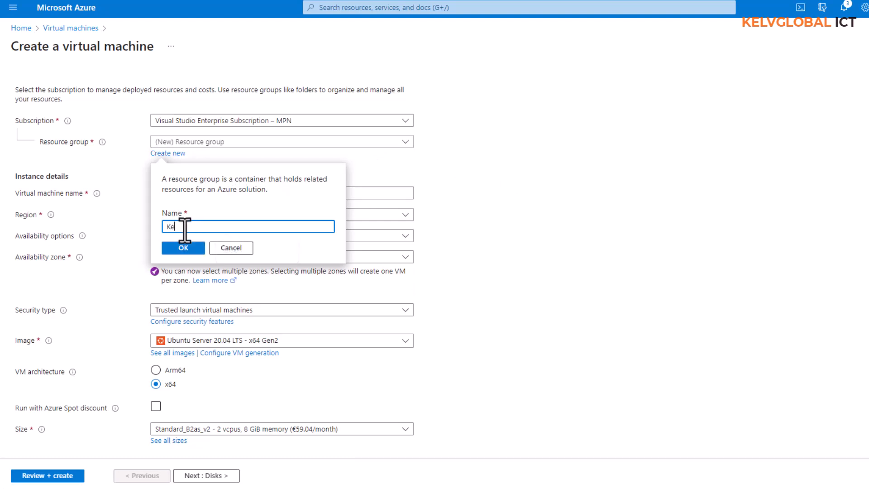
key(BackSpace)
key(BackSpace)
text(kelvglobal)
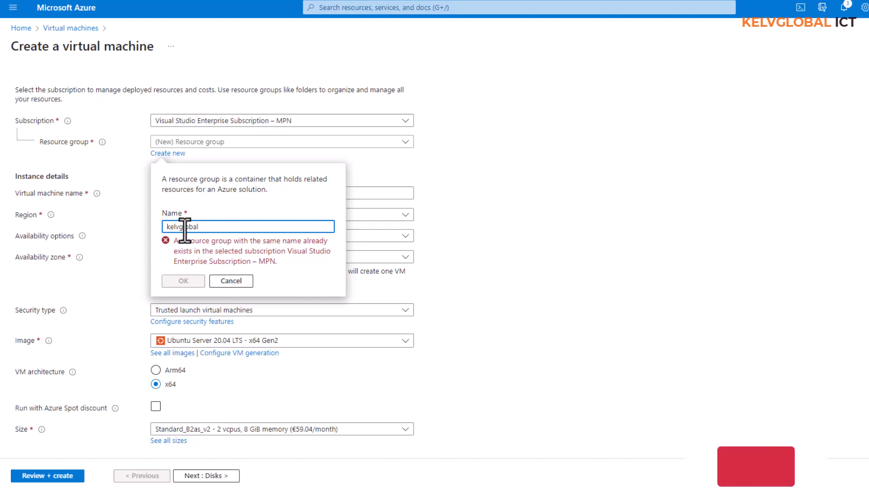
text(-os-rg)
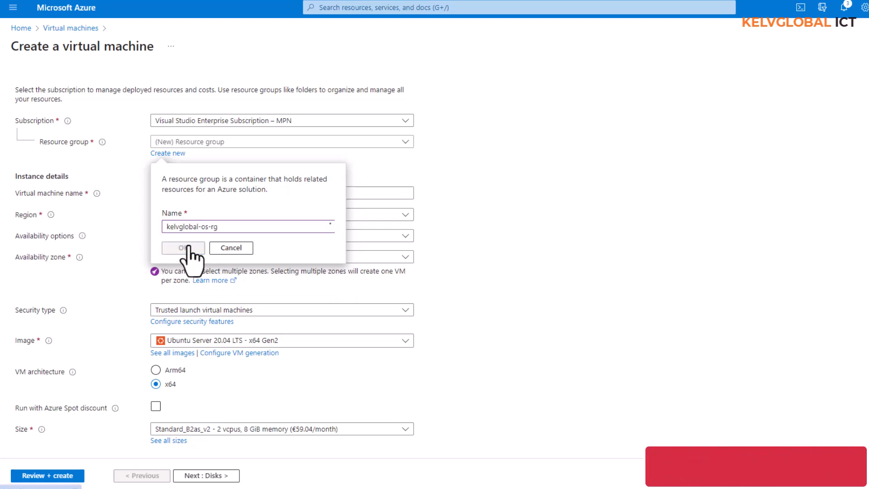
click(186, 248)
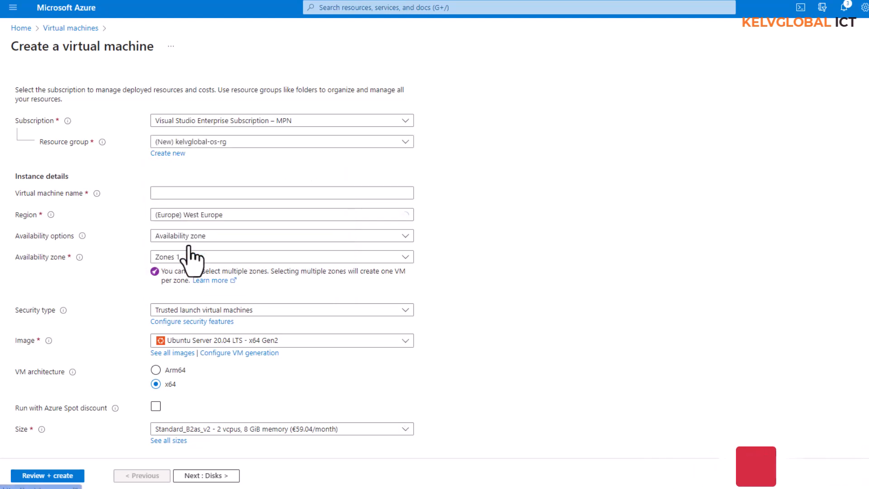
Name the virtual machine win11-customimage in the instance details
click(160, 196)
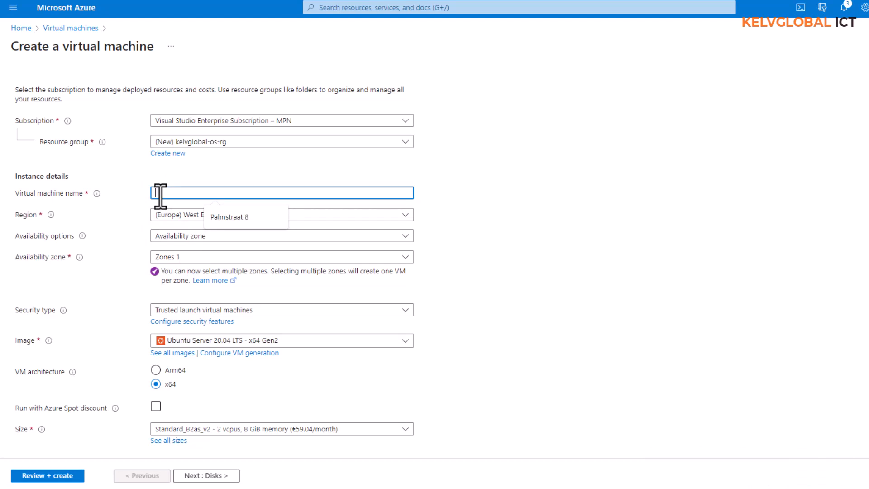
text(vm)
text(11)
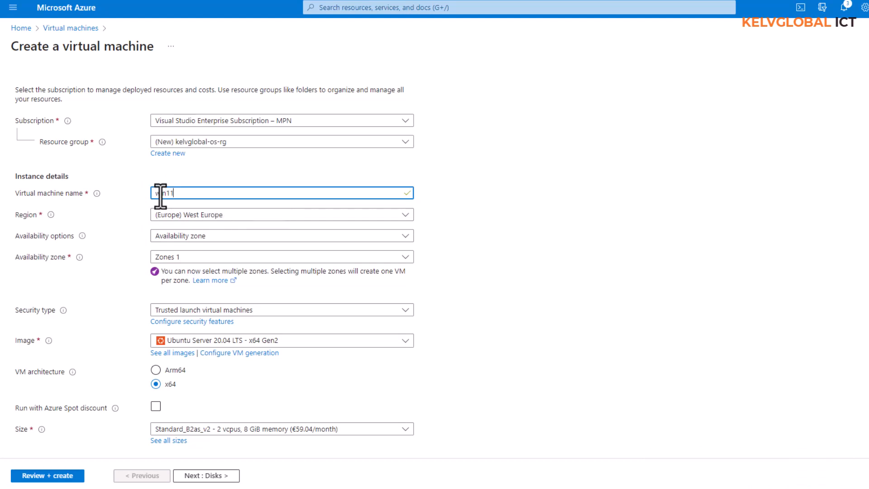
text(-cust)
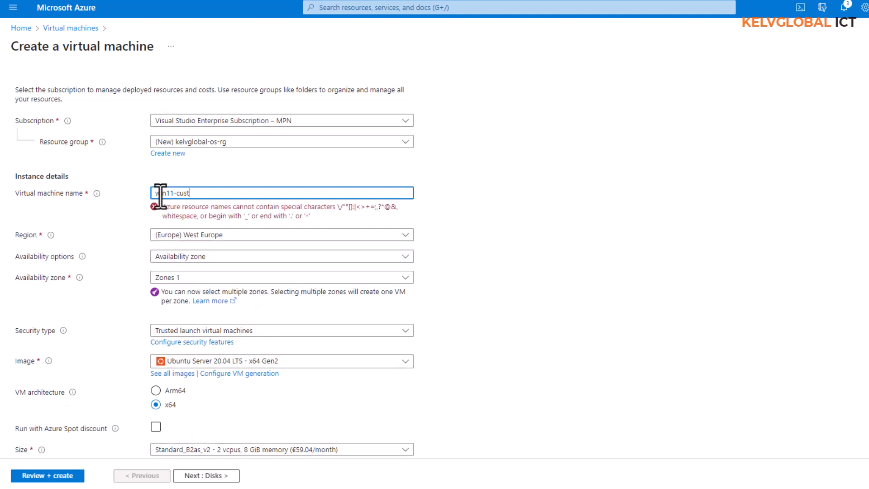
text(omimage)
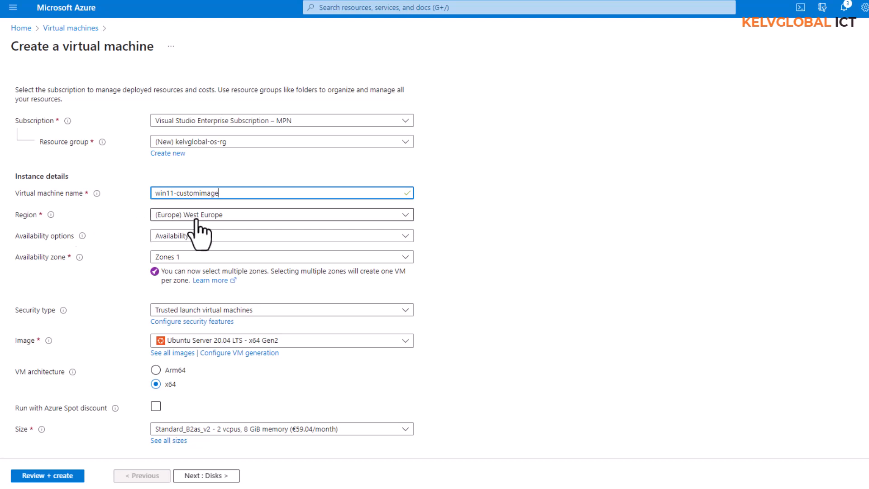
mouse_move(82, 236)
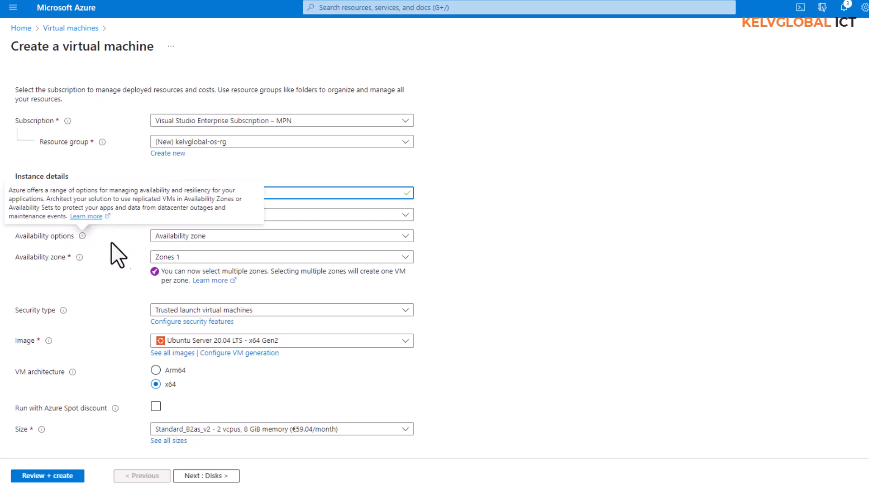
click(175, 262)
click(175, 262)
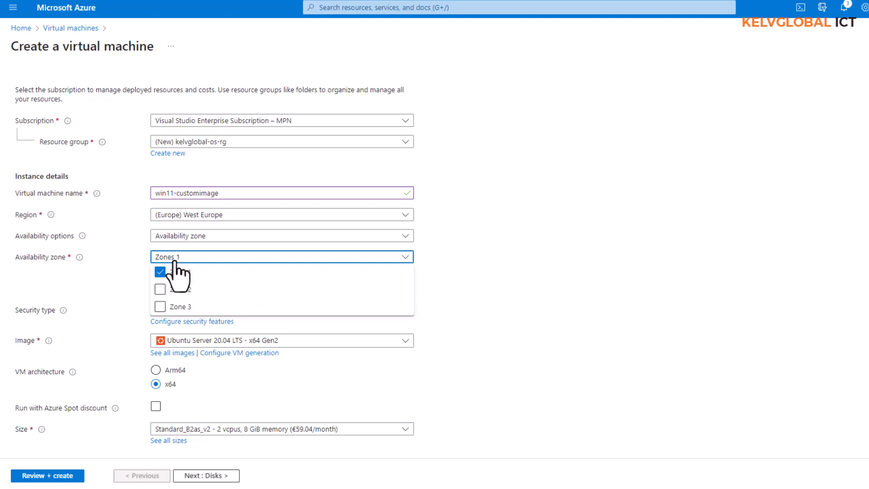
click(537, 303)
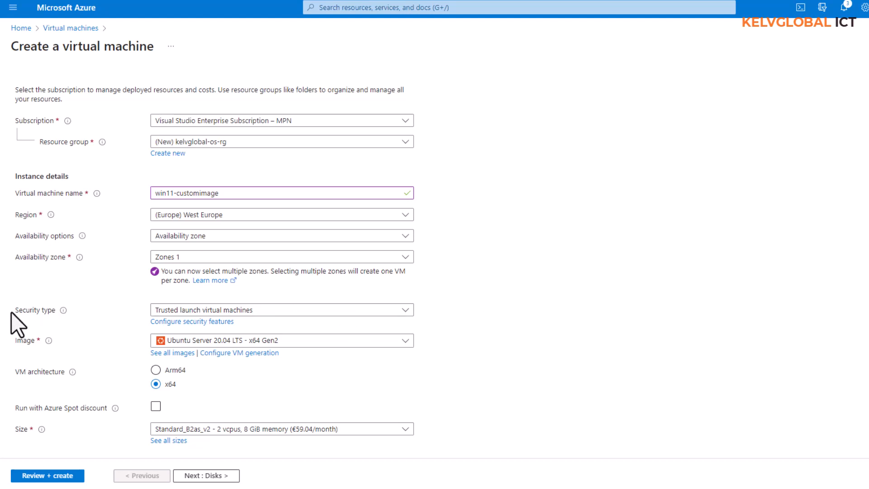
Set the security type to Standard and choose the Windows 11 Enterprise multi-session, version 22H2 - x64 Gen 2 image from the Marketplace
click(165, 313)
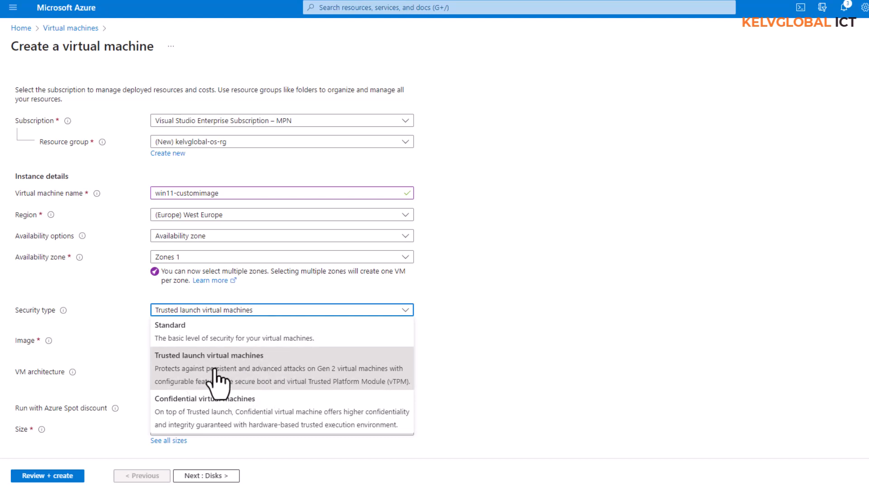
click(239, 337)
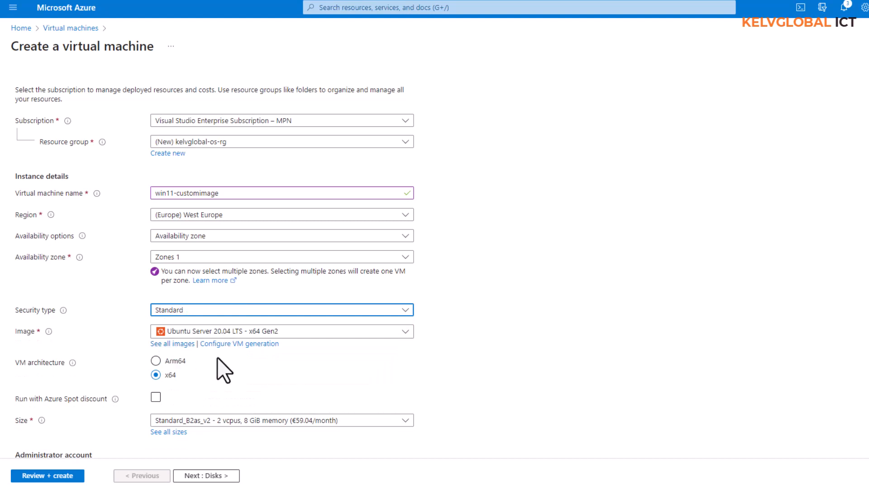
click(178, 344)
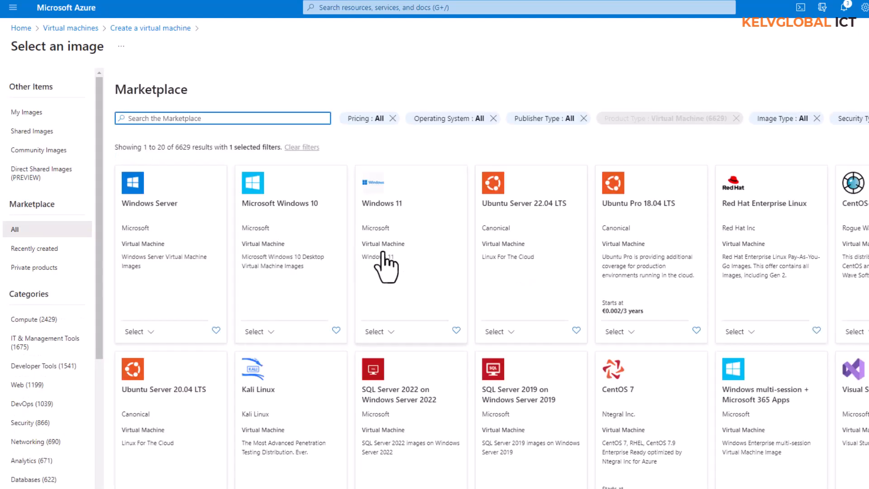
click(387, 332)
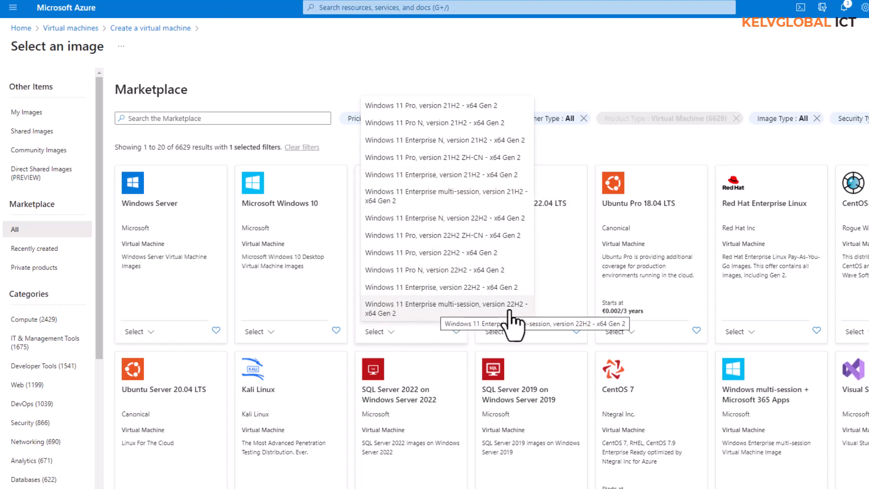
click(457, 309)
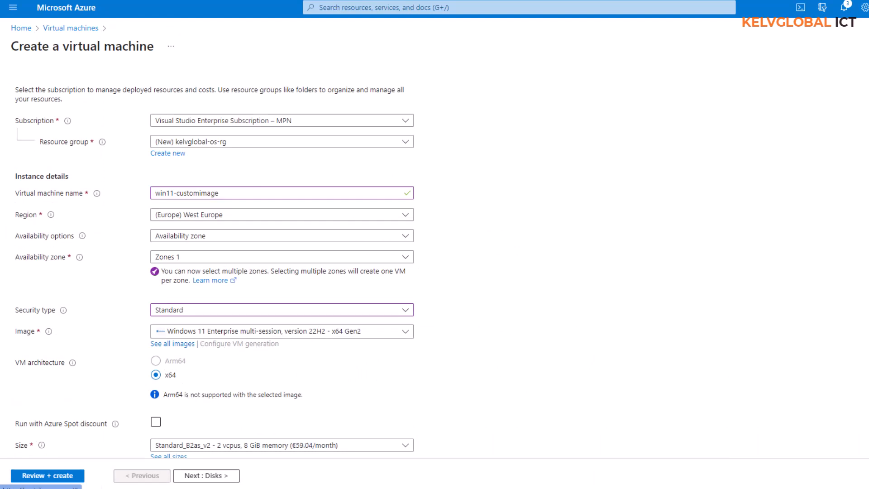
Set the administrator account's username to recovery
scroll(281, 271, down, 5)
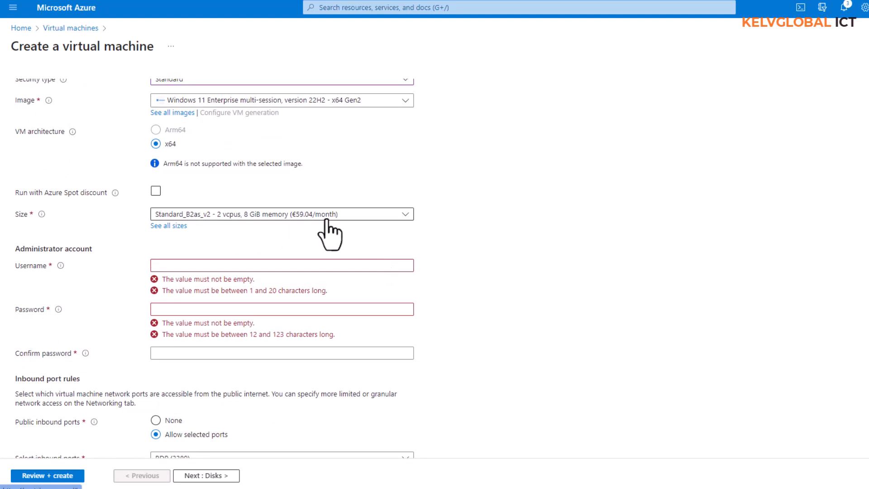
click(350, 217)
click(550, 245)
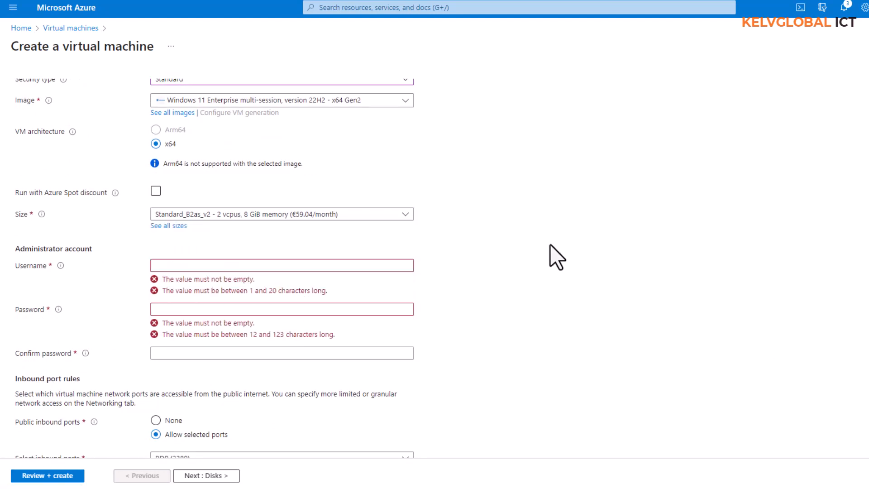
click(190, 265)
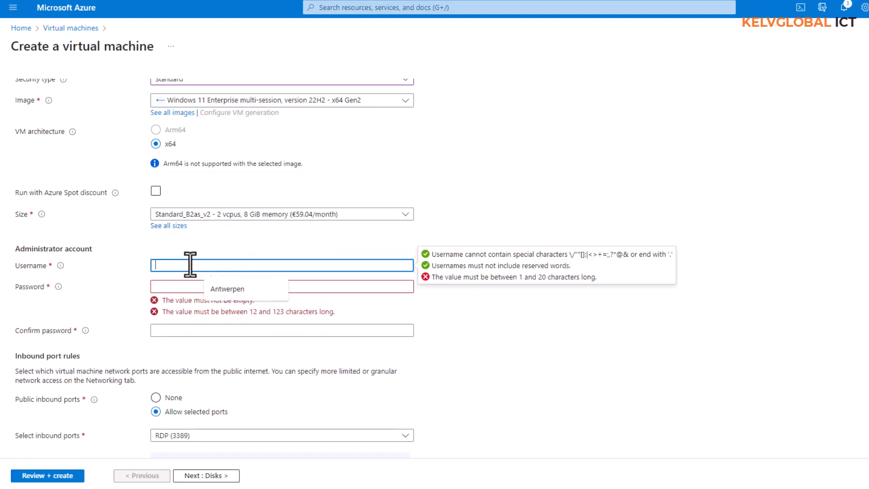
text(recovery)
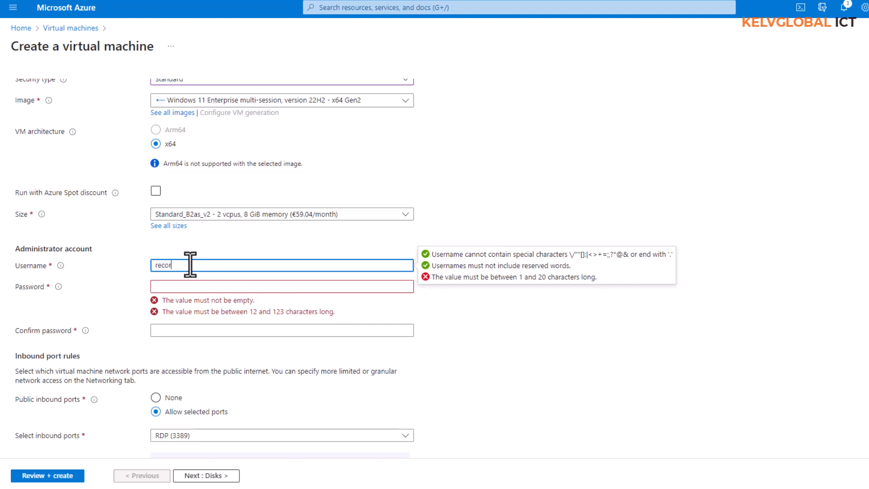
Enter the administrator account's password and repeat it in the confirmation field
click(193, 288)
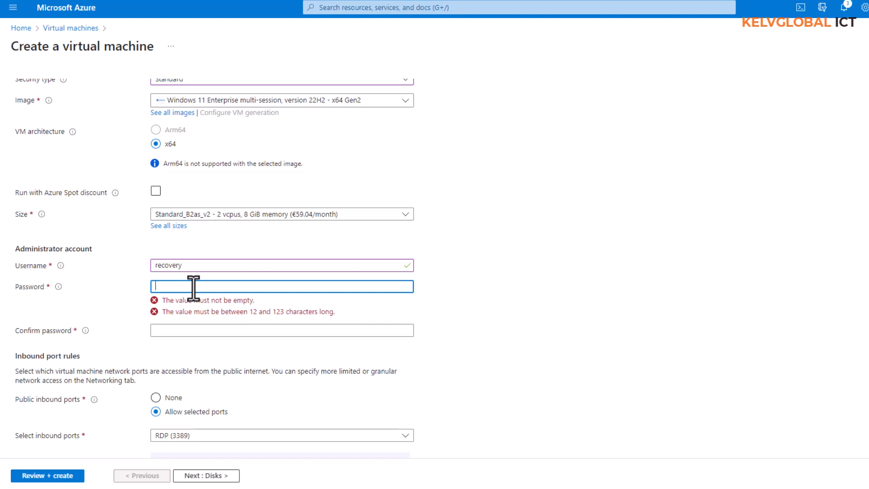
text(••)
key(BackSpace)
key(BackSpace)
key(BackSpace)
key(BackSpace)
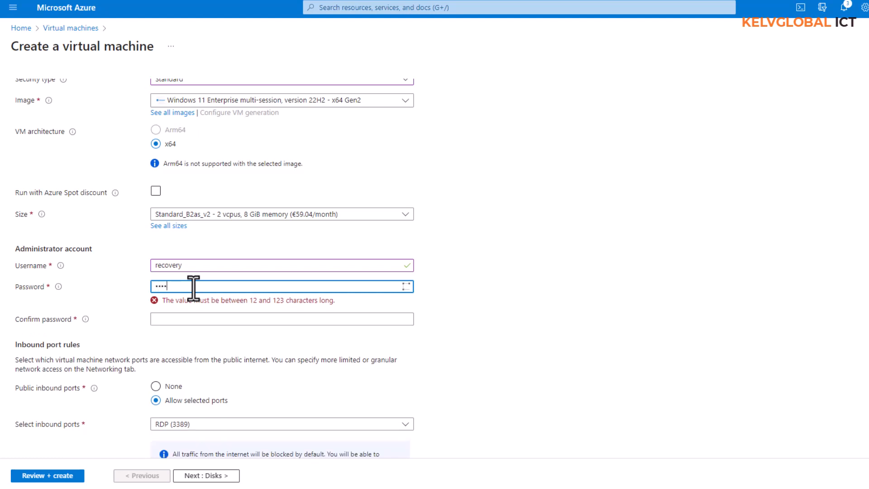
text(•)
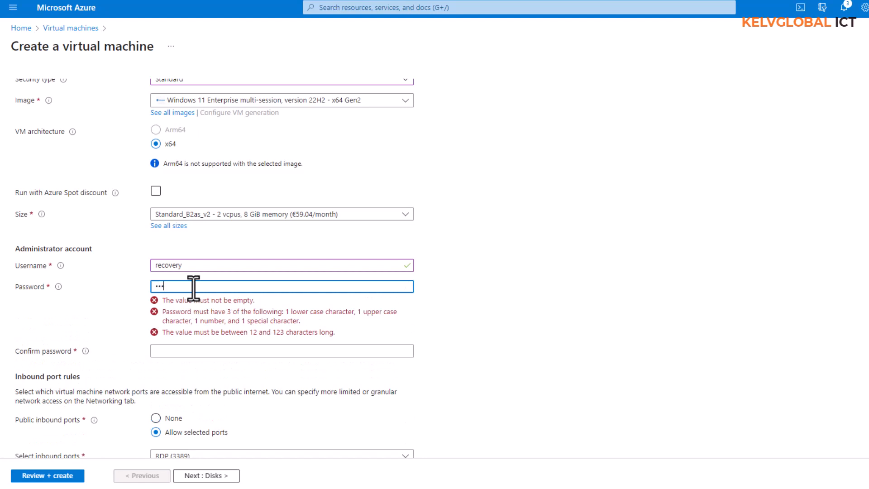
text(•••••)
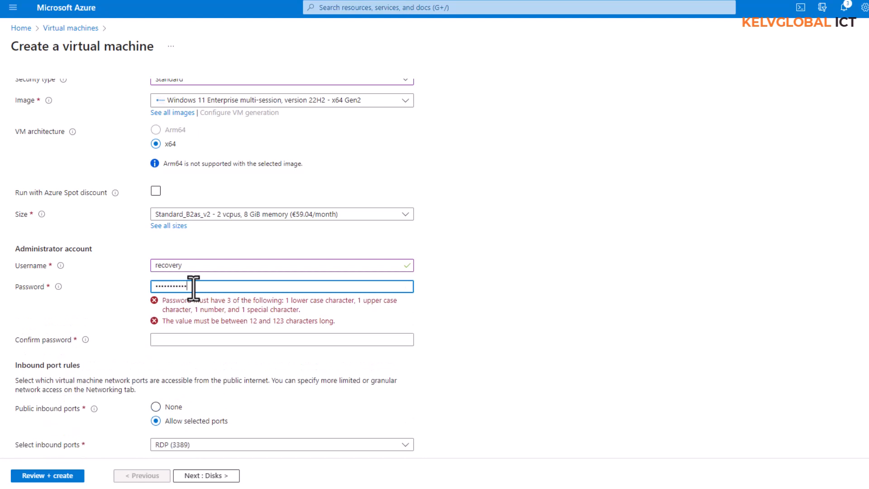
key(Tab)
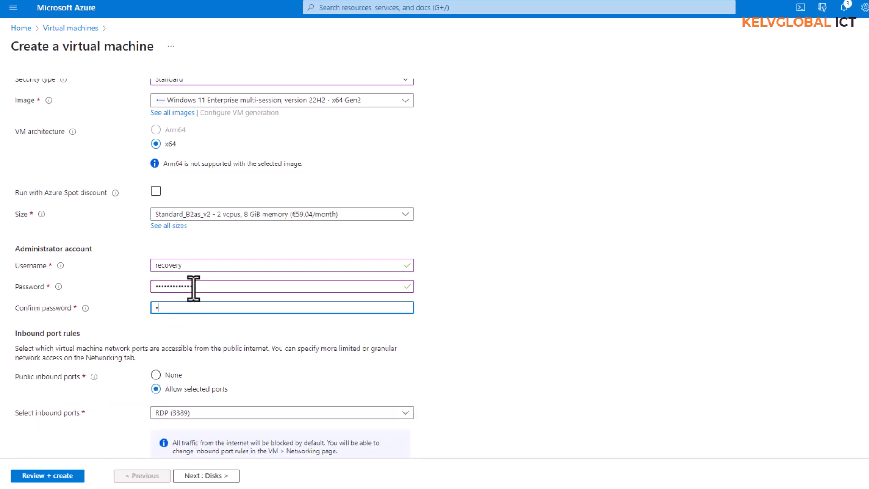
text(••••••)
Add HTTP (80) to the allowed inbound ports alongside RDP (3389)
scroll(281, 267, down, 2)
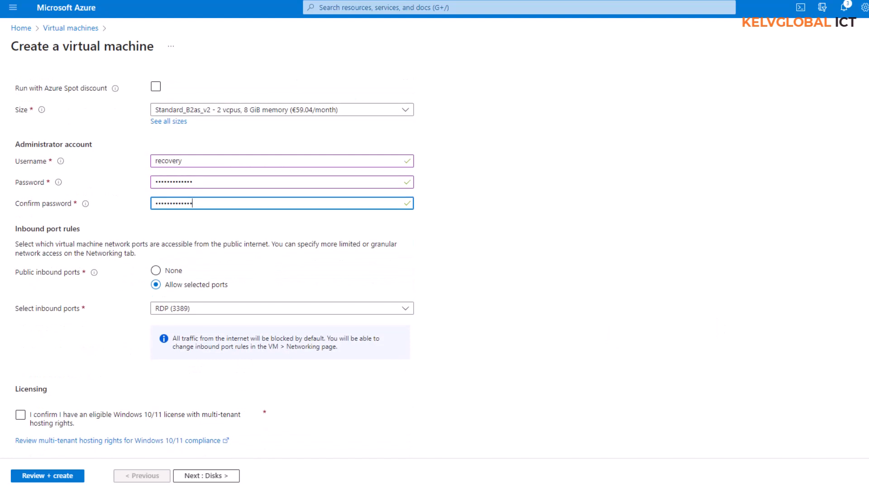
click(187, 314)
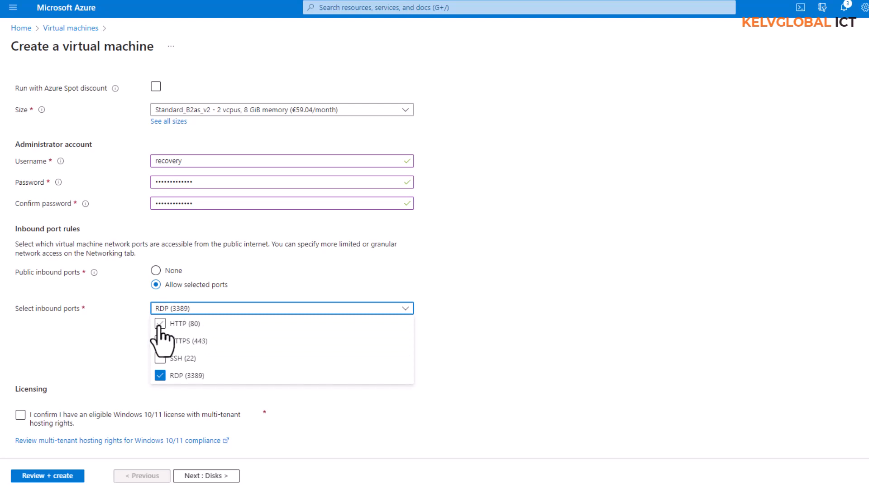
click(162, 324)
click(506, 359)
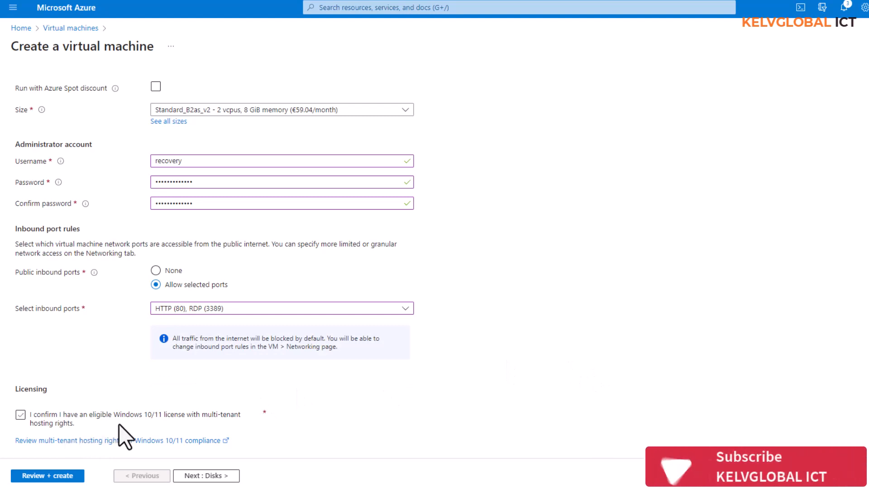
Set the OS disk type to locally-redundant Standard SSD and keep key management on Platform-managed key
click(186, 476)
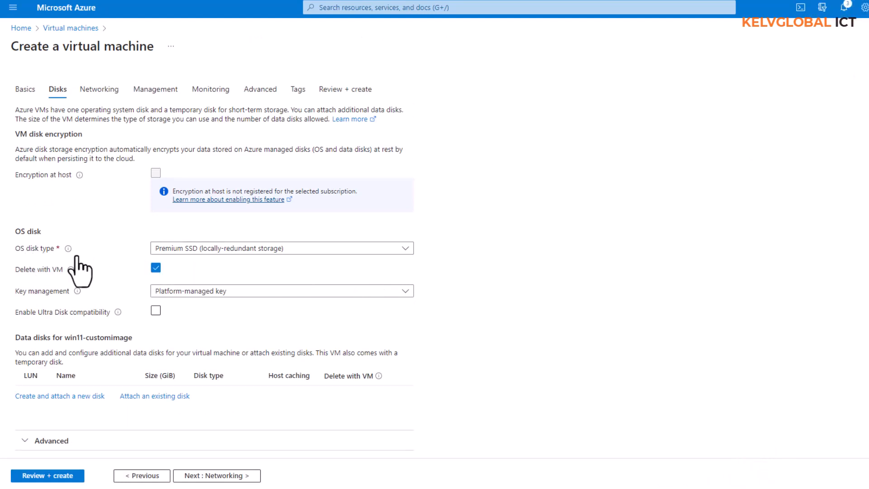
click(209, 250)
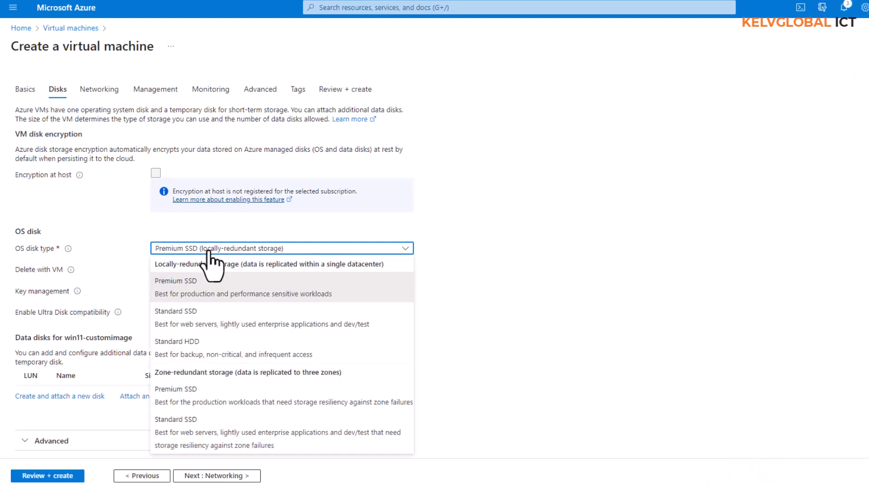
click(200, 325)
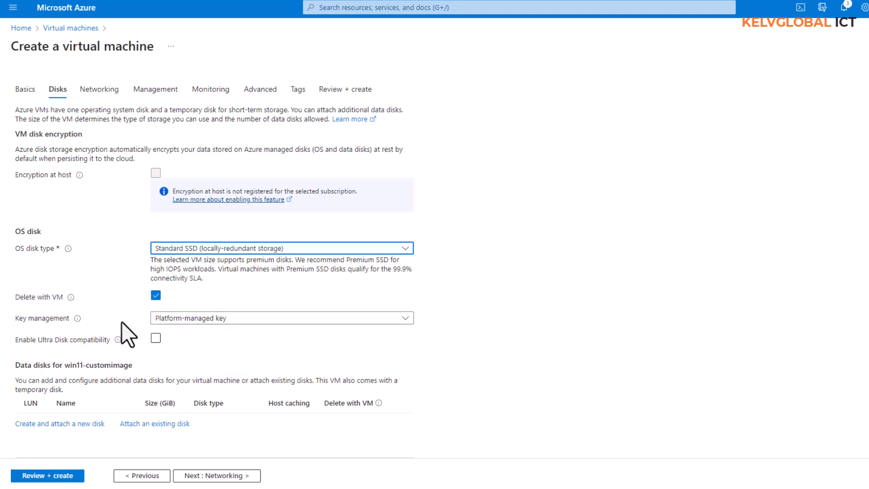
click(183, 319)
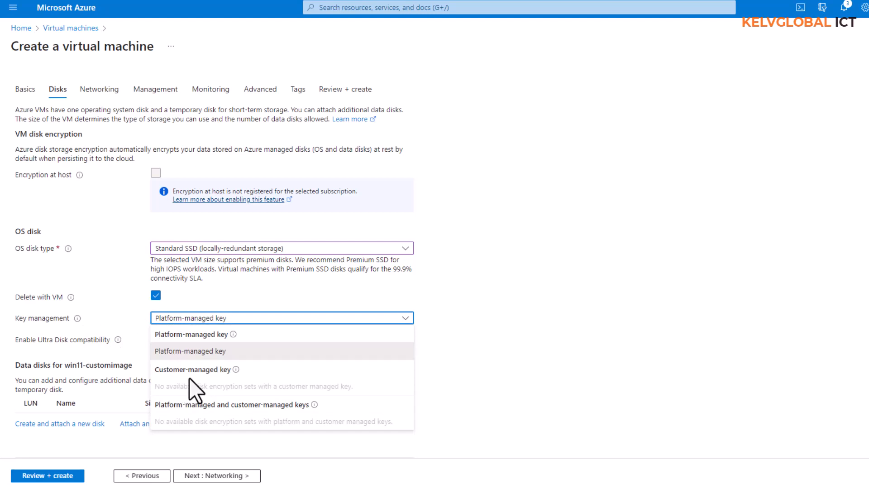
click(178, 351)
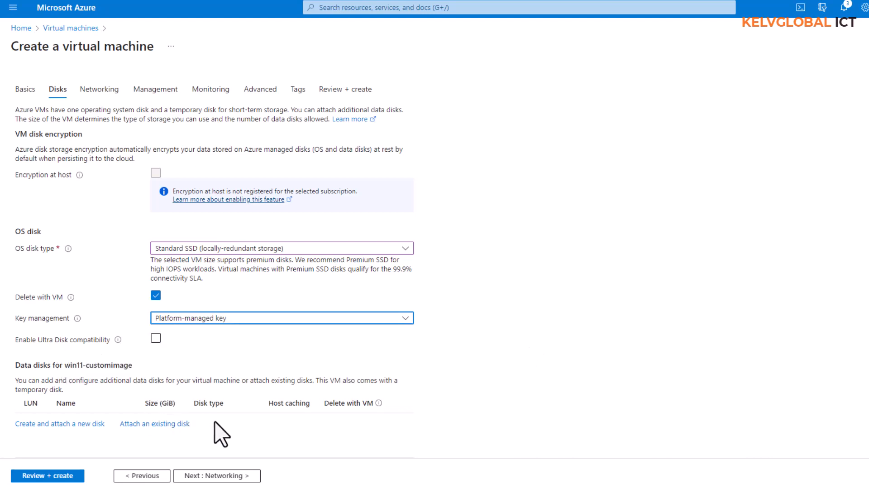
Accept the default disk and networking settings, and turn off auto-shutdown in the management options
click(213, 475)
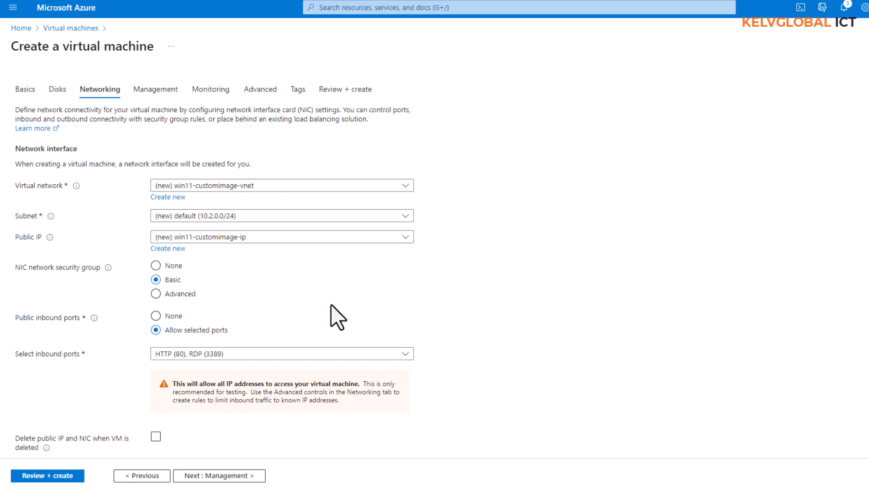
scroll(281, 253, down, 3)
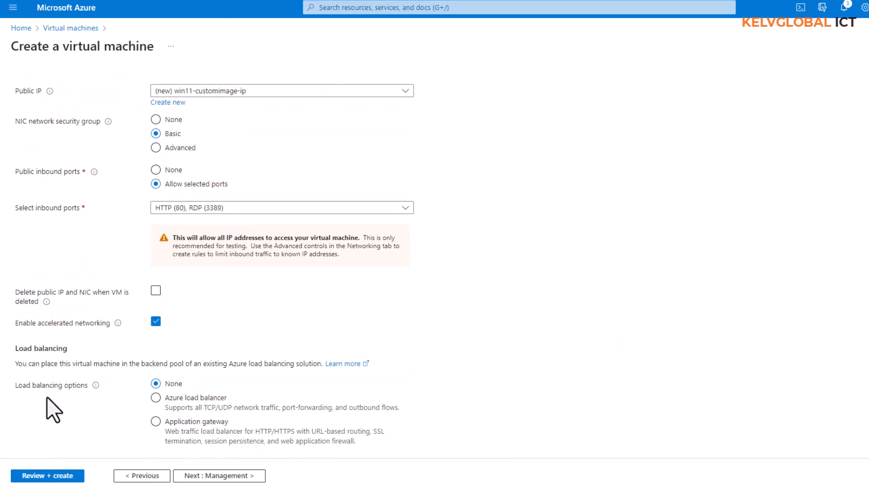
click(212, 476)
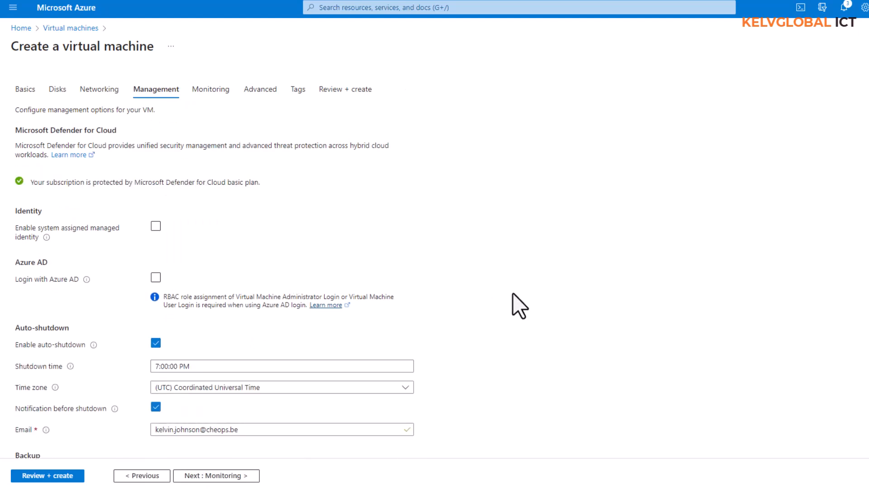
scroll(214, 269, down, 3)
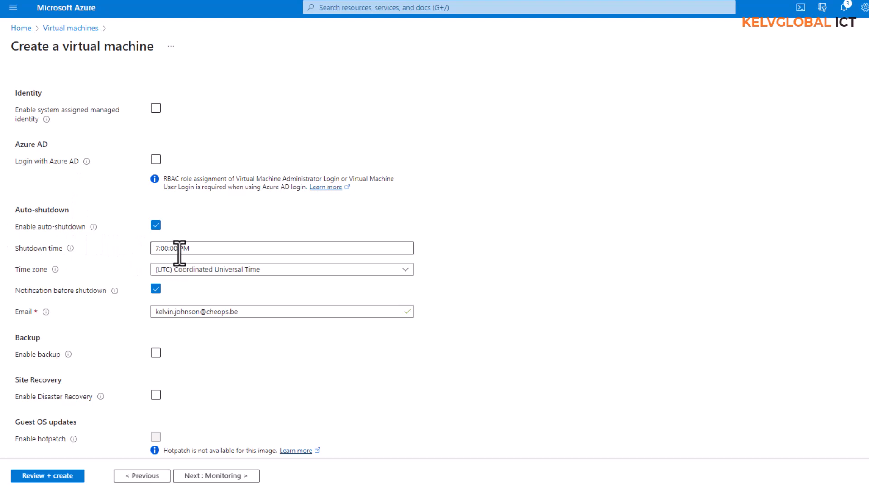
click(157, 225)
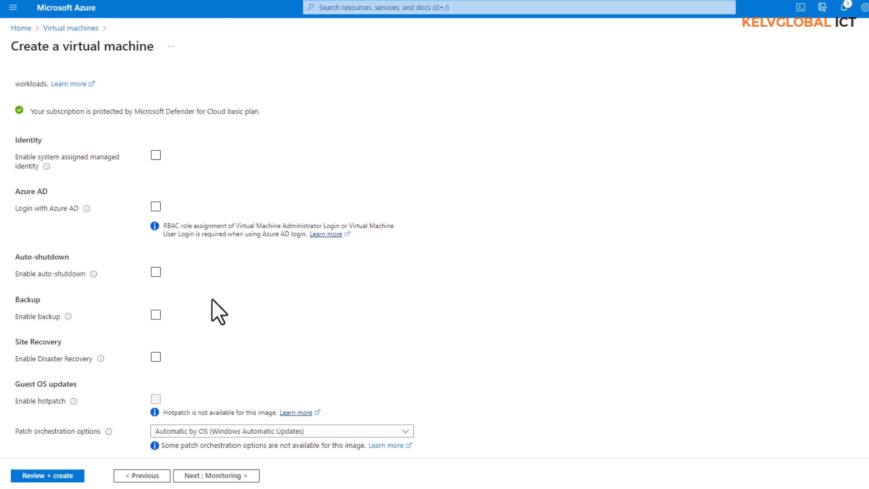
click(210, 315)
mouse_move(46, 167)
mouse_move(86, 209)
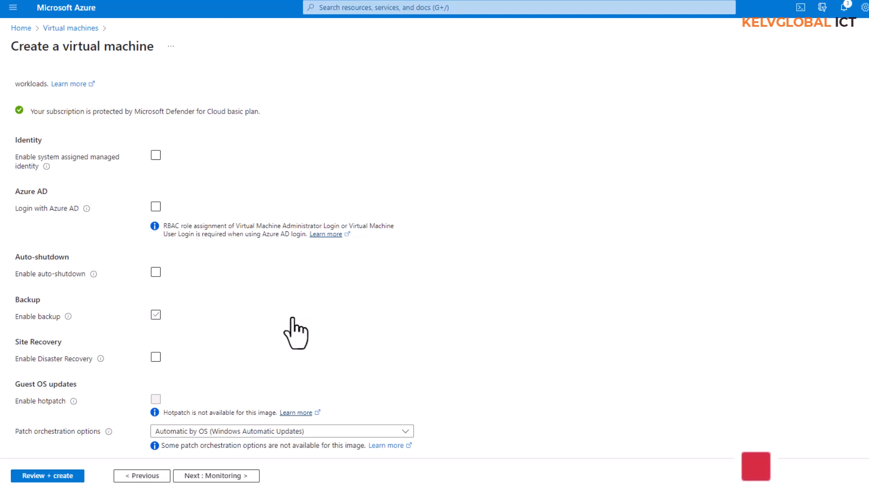
Proceed to the monitoring options and keep boot diagnostics enabled with the managed storage account
click(204, 476)
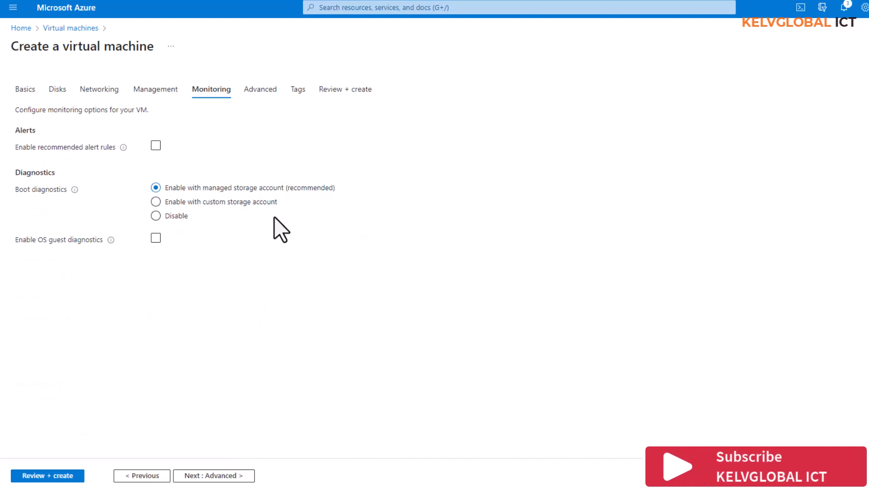
click(181, 204)
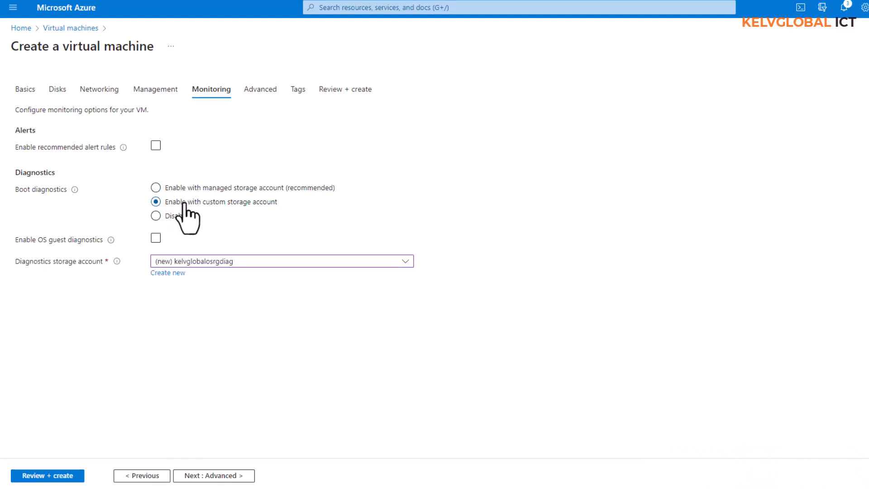
click(155, 187)
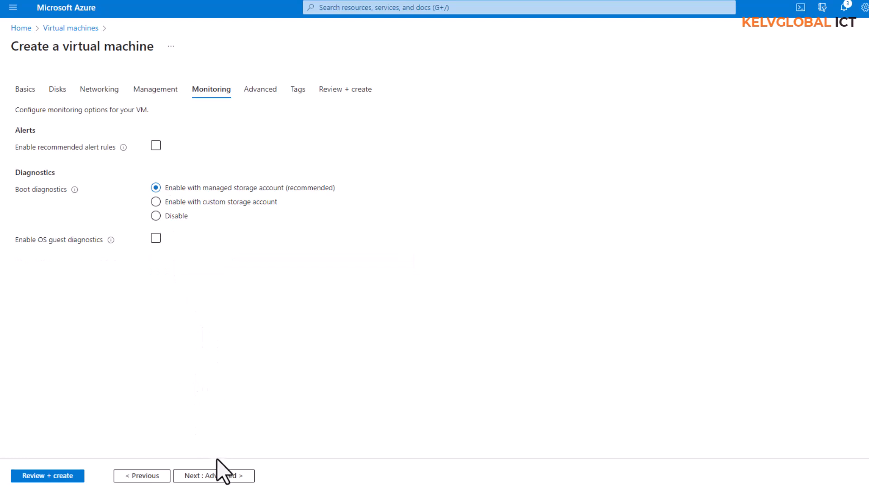
Look through the advanced options and tags, leave them at their defaults, and submit the configuration for validation
click(218, 476)
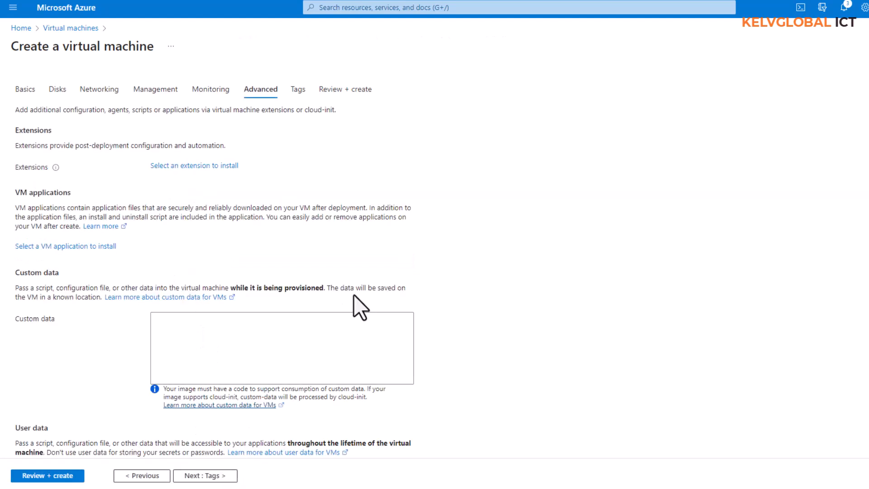
scroll(214, 271, down, 5)
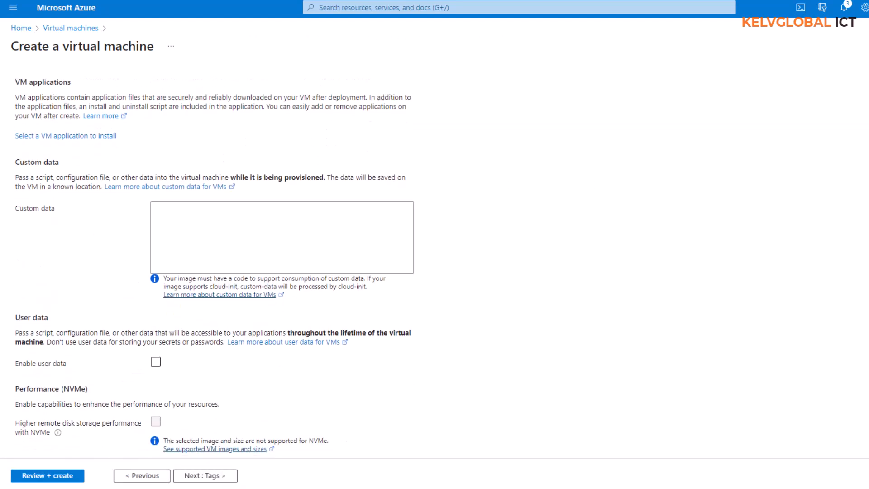
scroll(215, 267, down, 3)
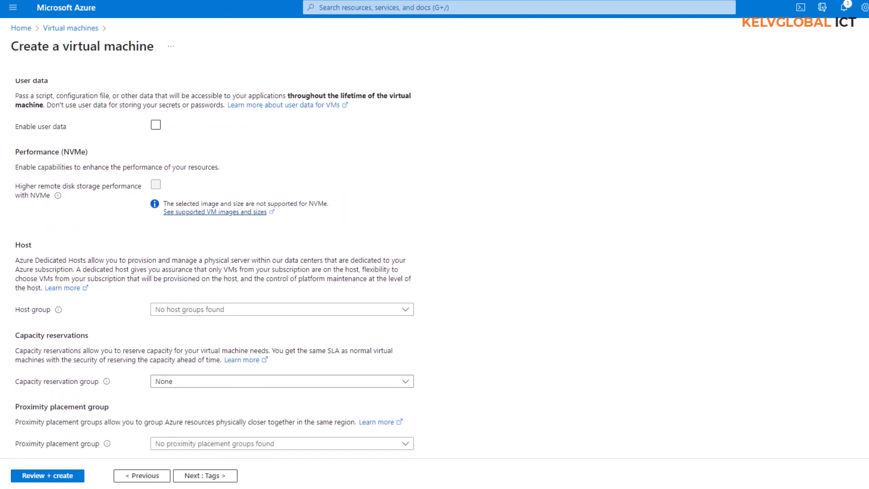
scroll(508, 325, up, 8)
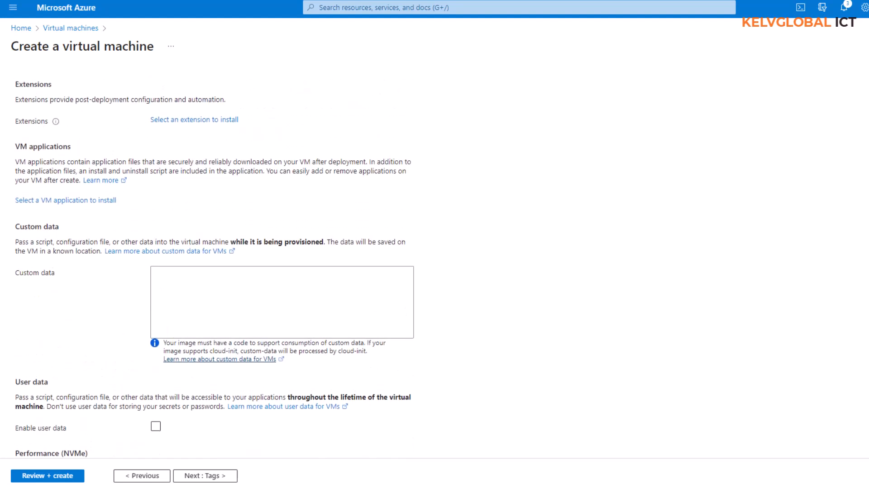
click(201, 475)
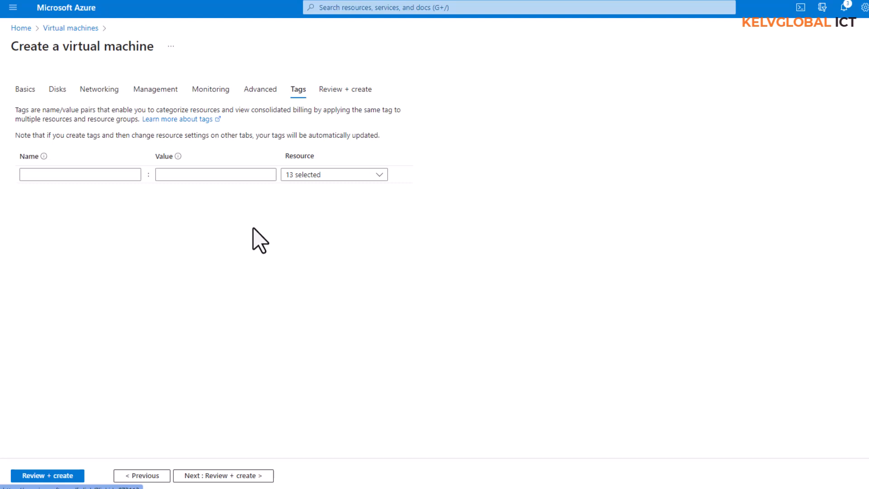
click(64, 482)
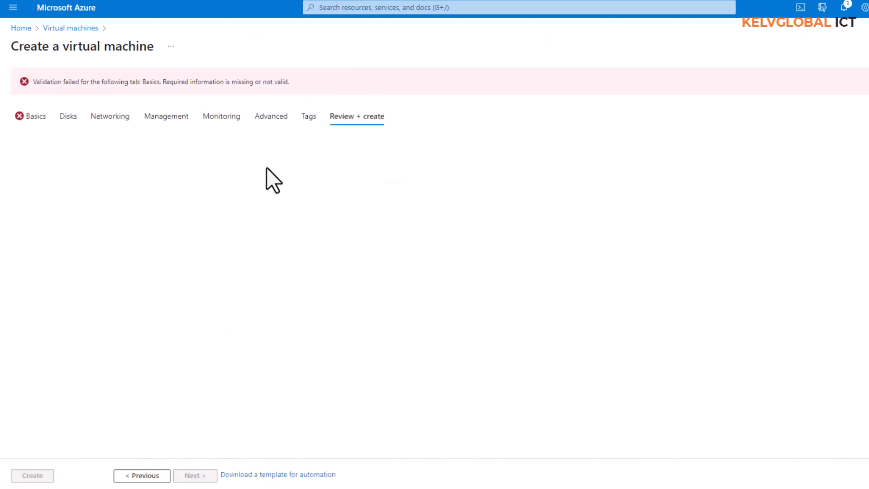
Confirm the eligible Windows 10/11 license with multi-tenant hosting rights in the basics, validate again and create the virtual machine
click(32, 120)
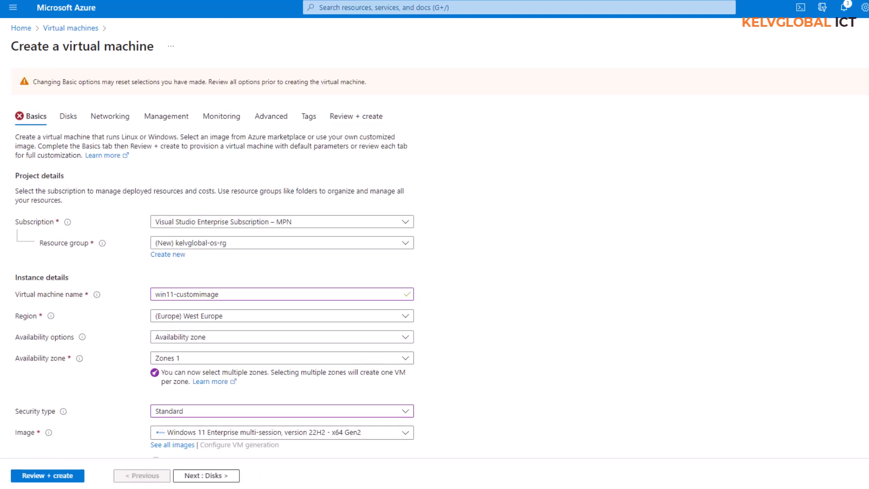
scroll(215, 287, down, 8)
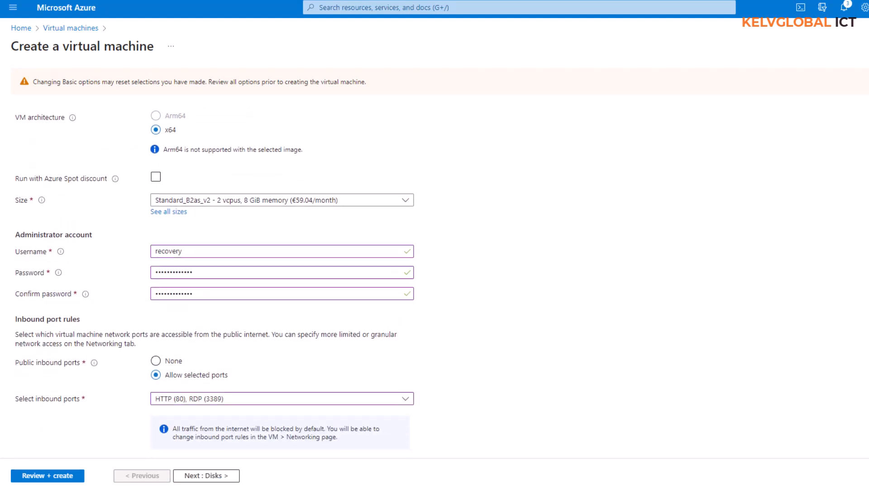
scroll(214, 287, down, 2)
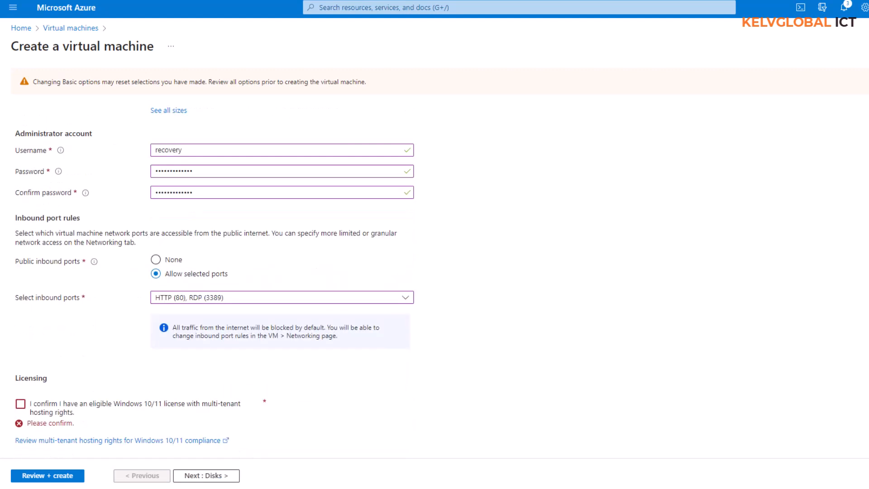
click(21, 406)
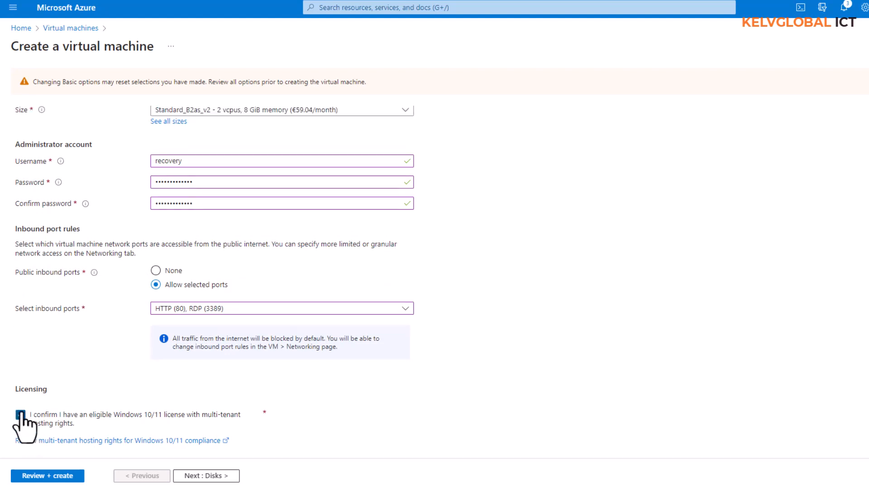
click(61, 476)
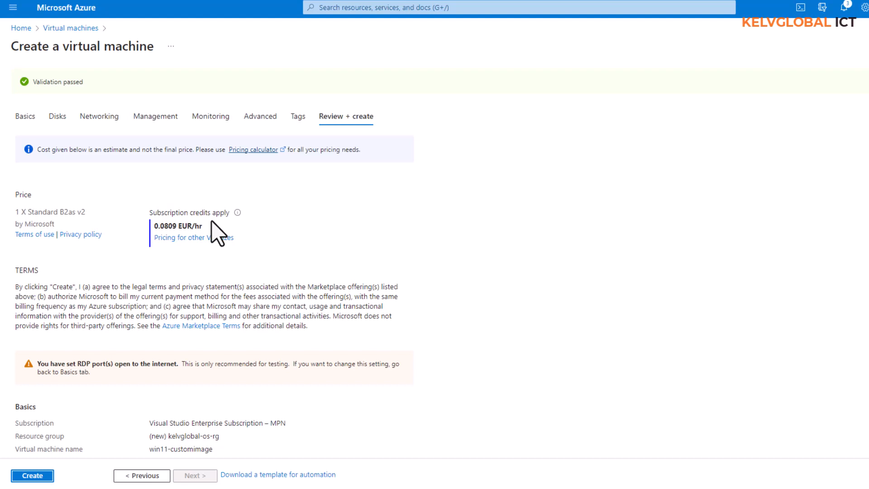
click(32, 475)
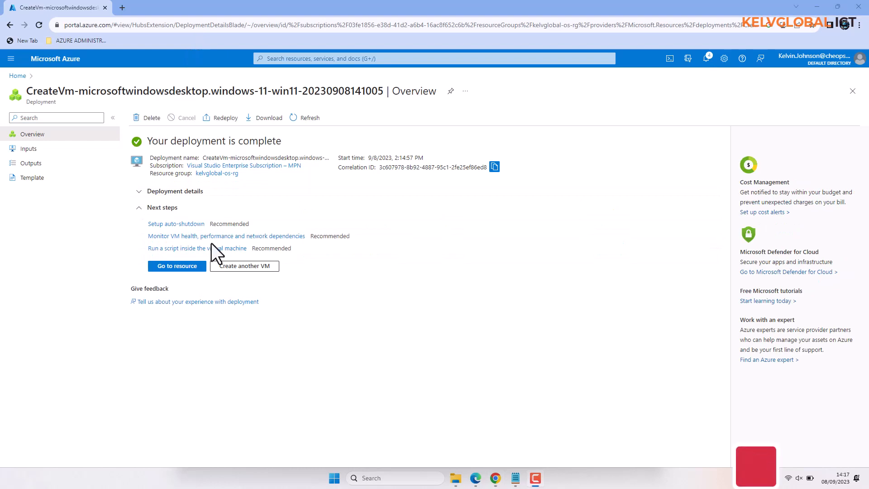
Open the deployed virtual machine's resource page and select its public IP address in the networking properties
click(172, 267)
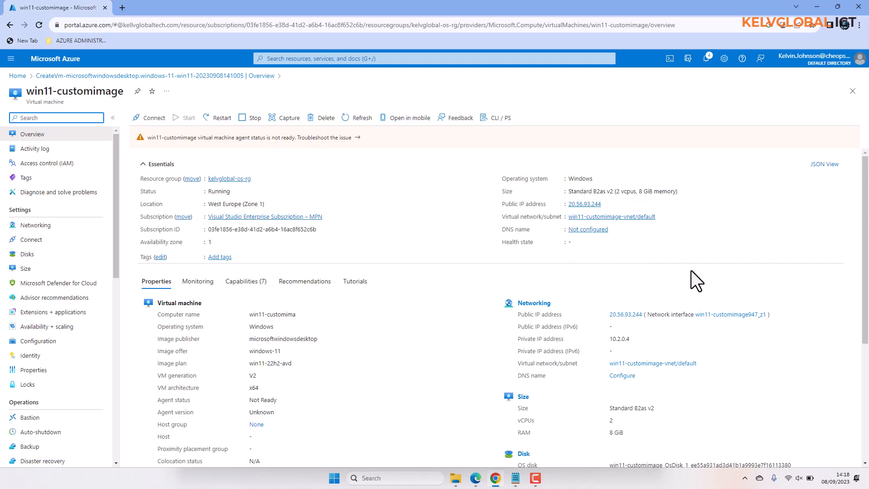
drag(864, 251, 863, 293)
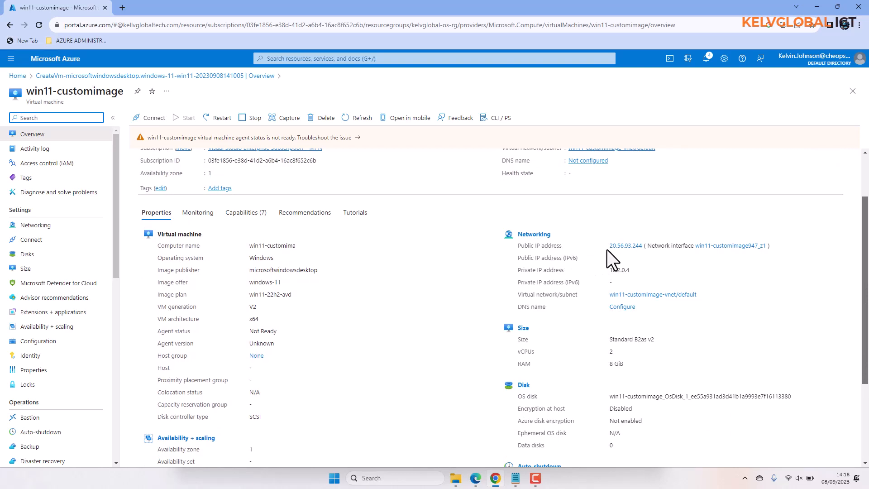
drag(609, 246, 642, 248)
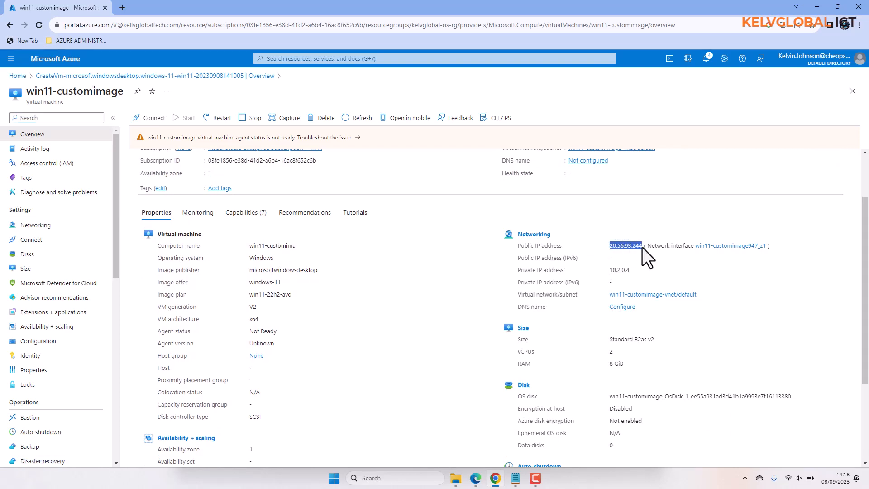
Switch to a new Command Prompt window on the local computer
click(334, 477)
text(cme)
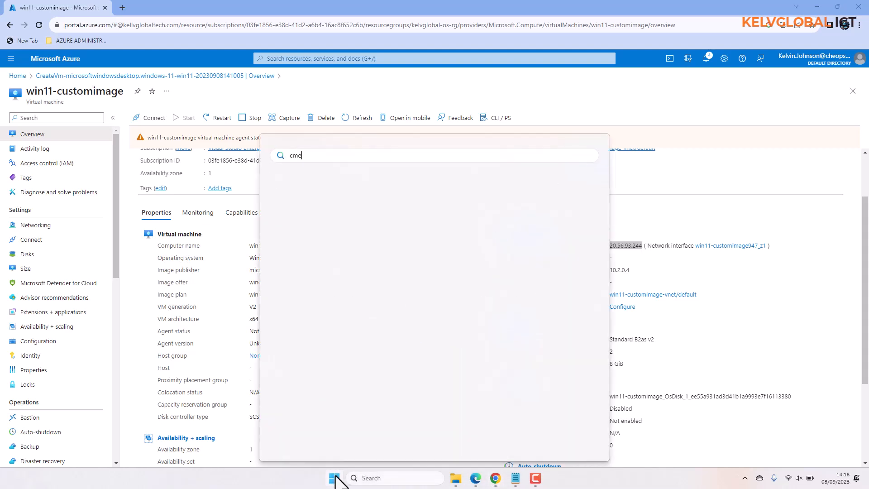
key(BackSpace)
text(d)
key(Return)
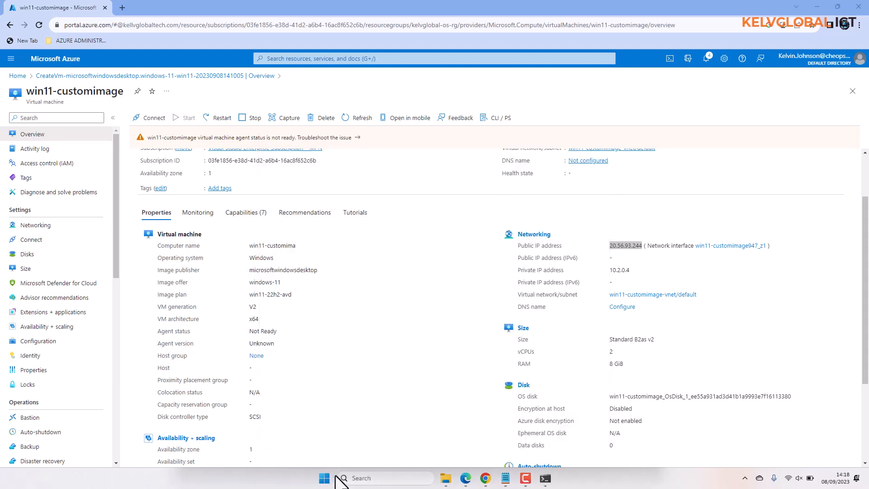
Ping the virtual machine's public IP address 20.56.93.244 to test whether it responds
text(ping)
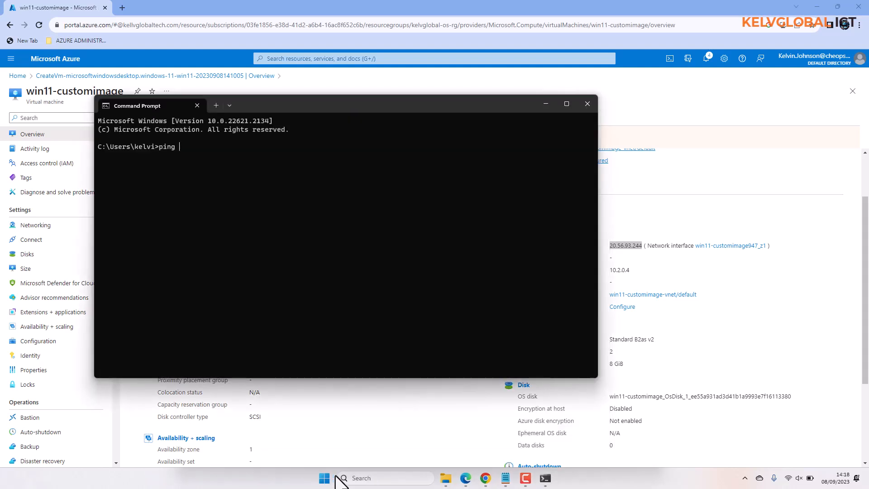
key(ctrl+v)
key(Return)
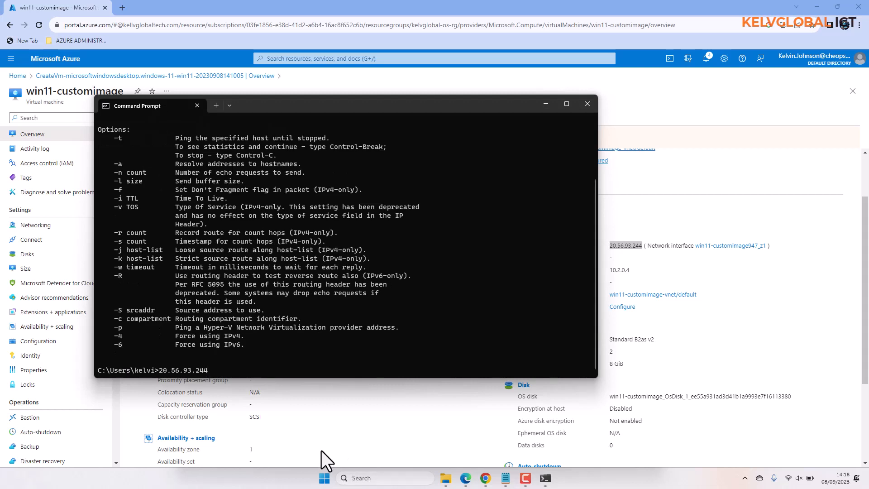
key(Left)
key(Left)
key(Left)
key(Left)
key(Left)
text(ping)
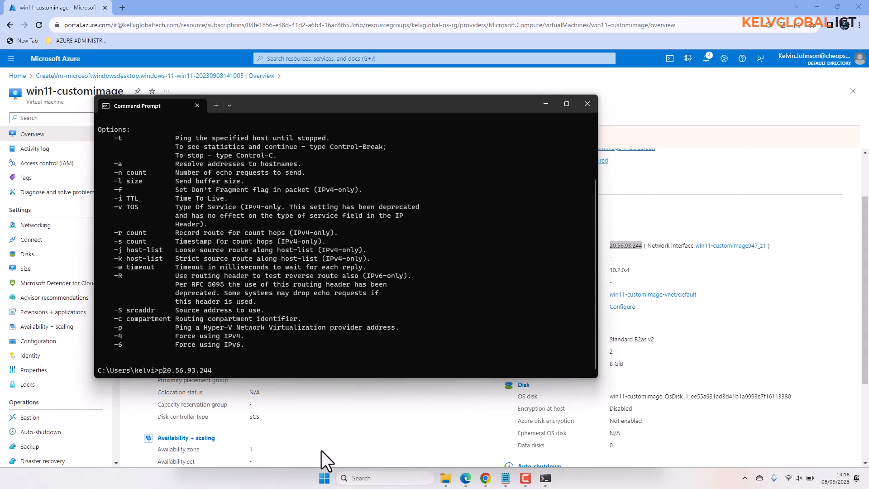
key(Return)
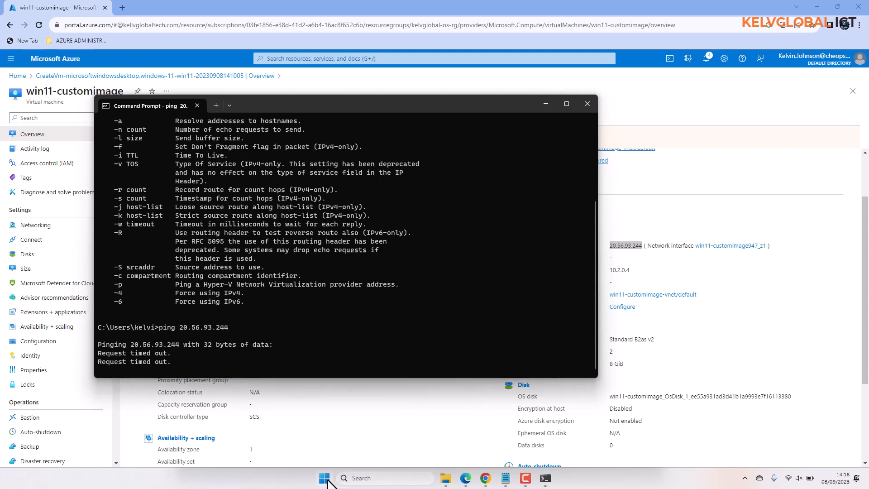
Switch to Remote Desktop Connection, start a connection to computer 20.56.93.244 and agree to trust it
click(357, 478)
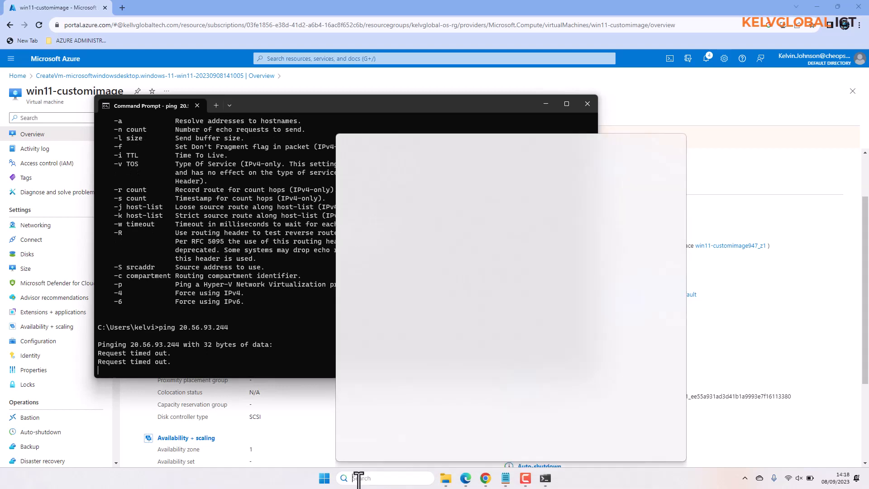
text(remote)
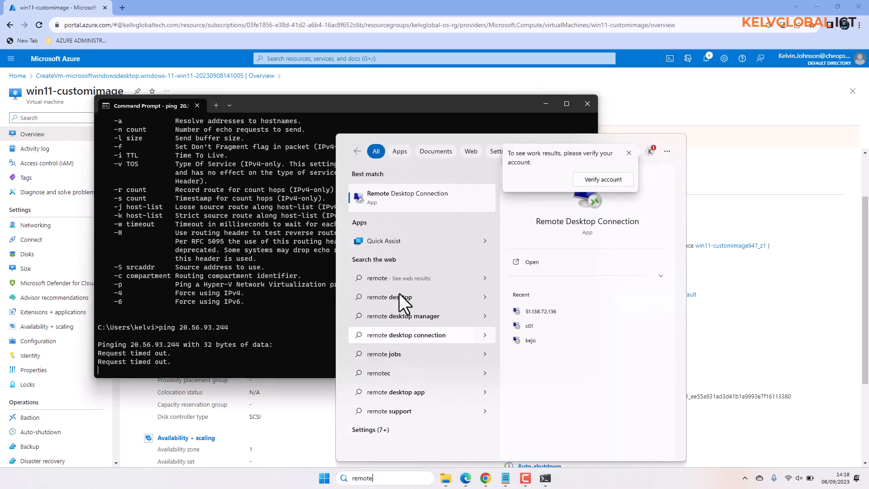
click(403, 199)
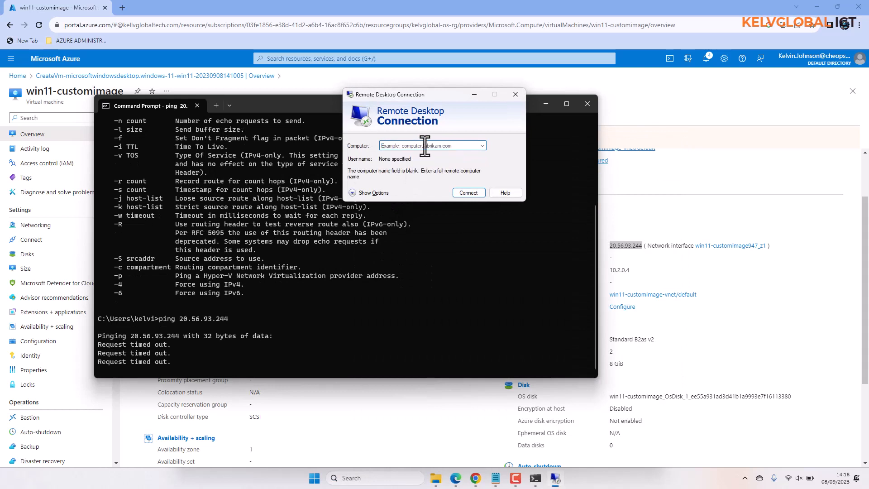
key(BackSpace)
text(20.)
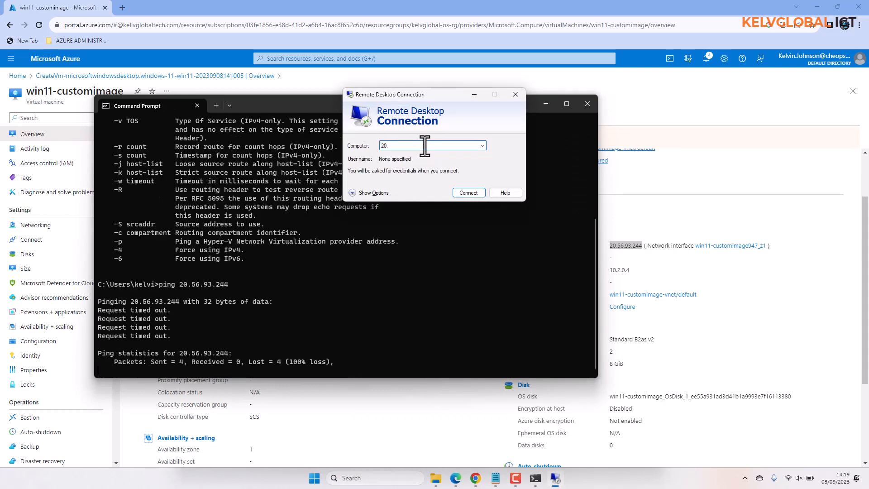
text(56)
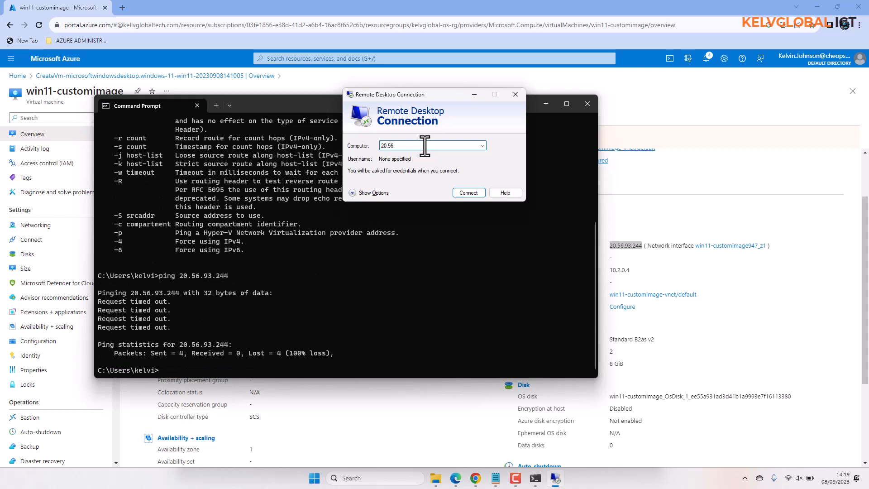
text(.93.244)
click(468, 193)
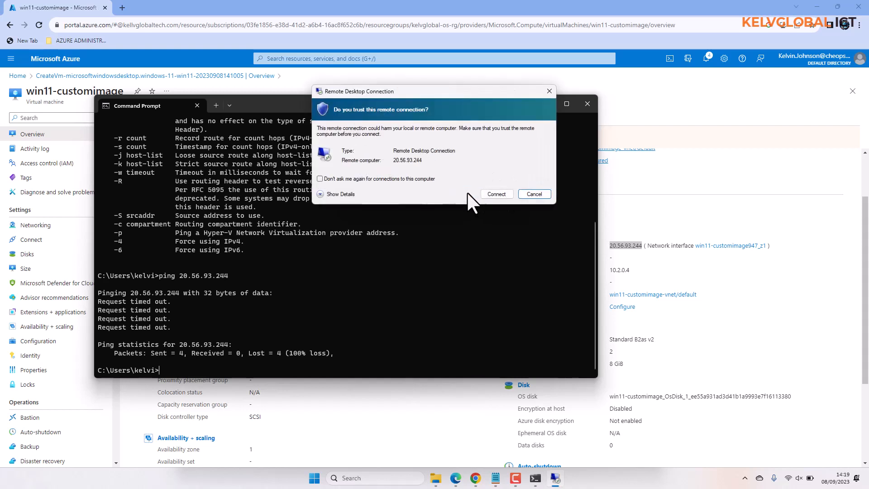
click(488, 192)
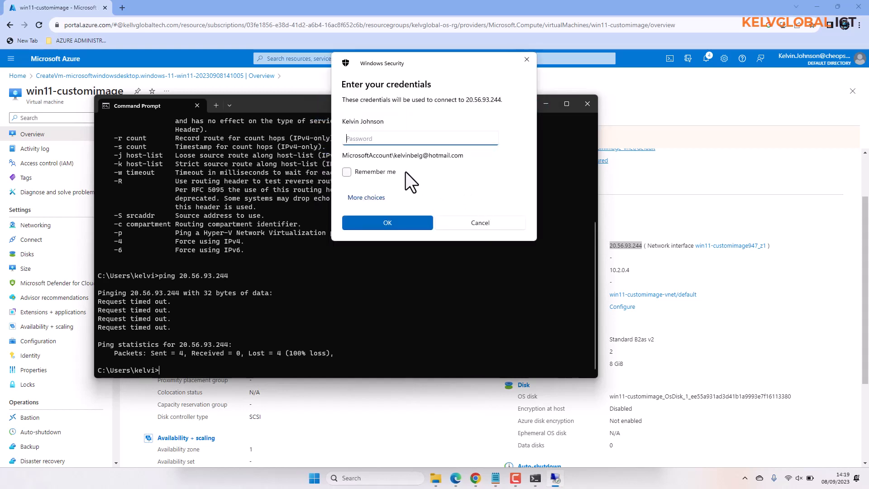
Sign in with a different account, entering user name recovery and the account password, and connect despite the certificate errors
click(379, 198)
click(386, 249)
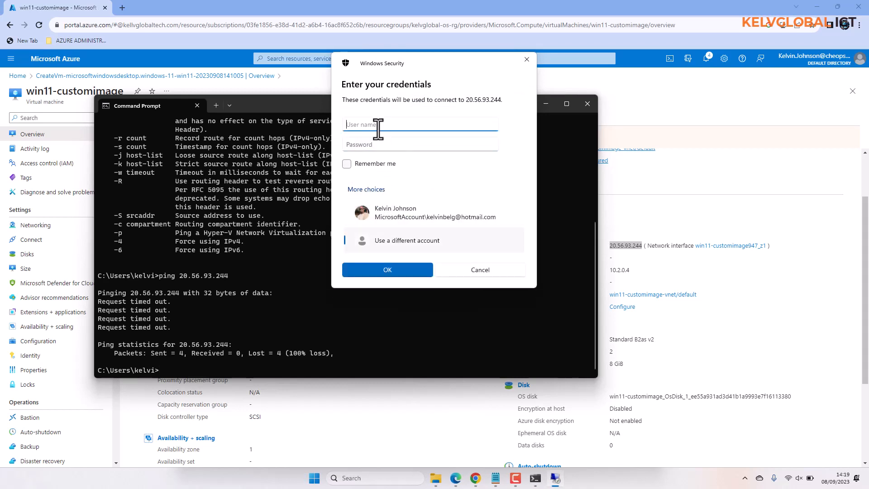
text(rev)
text(overy)
key(Tab)
text(•••••)
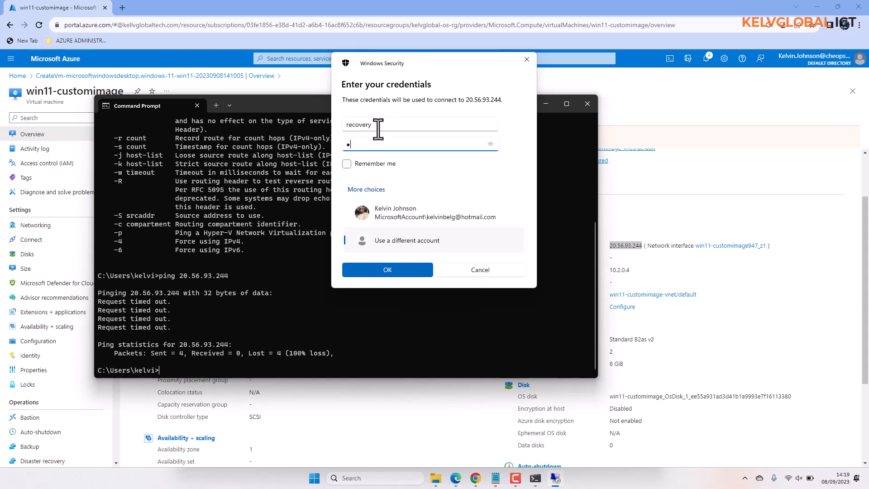
text(••••••••)
key(Return)
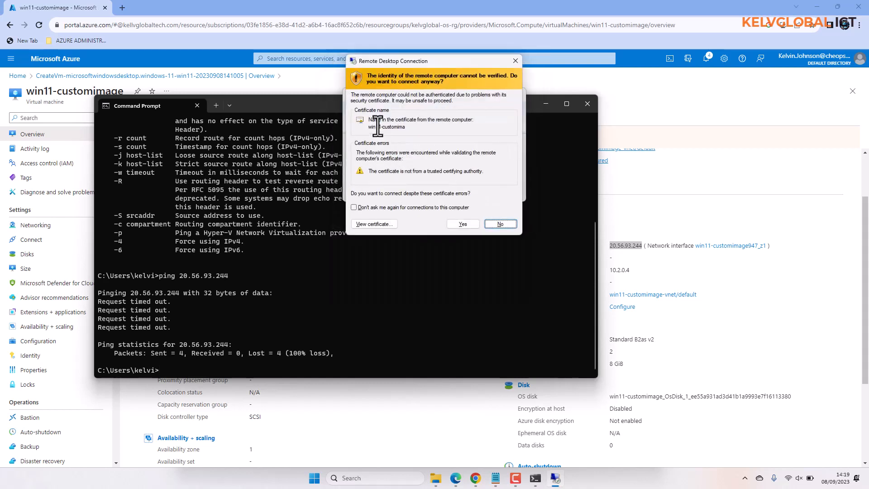
click(456, 222)
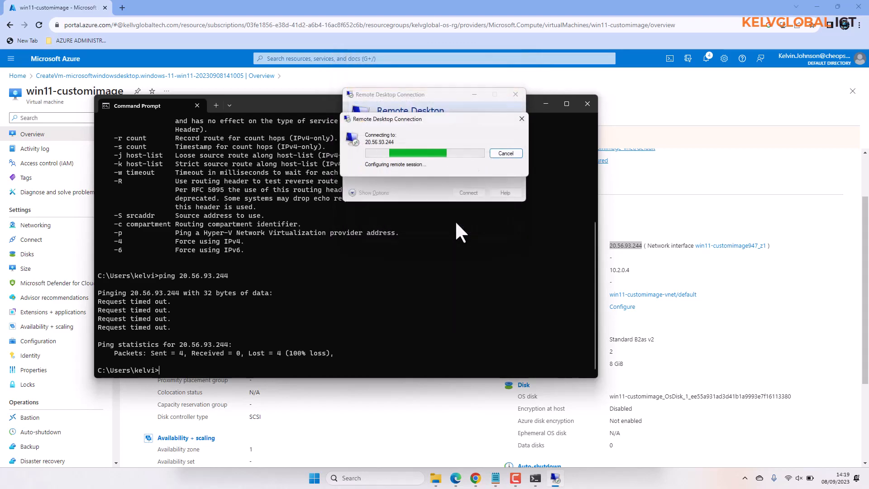